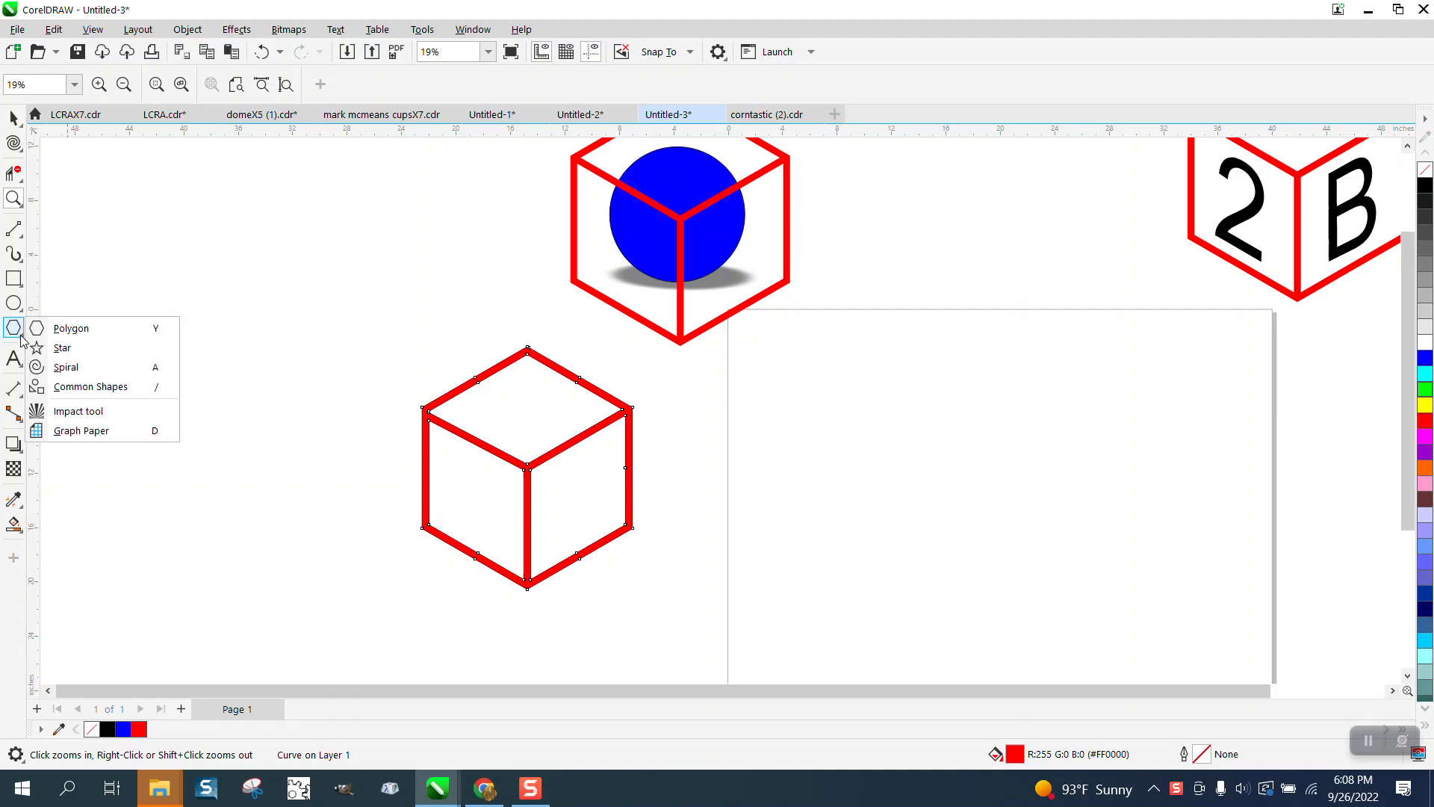
Draw a six-sided polygon about 15 by 17.3 inches on the page
{"action": "left_click", "coordinate": [58, 334]}
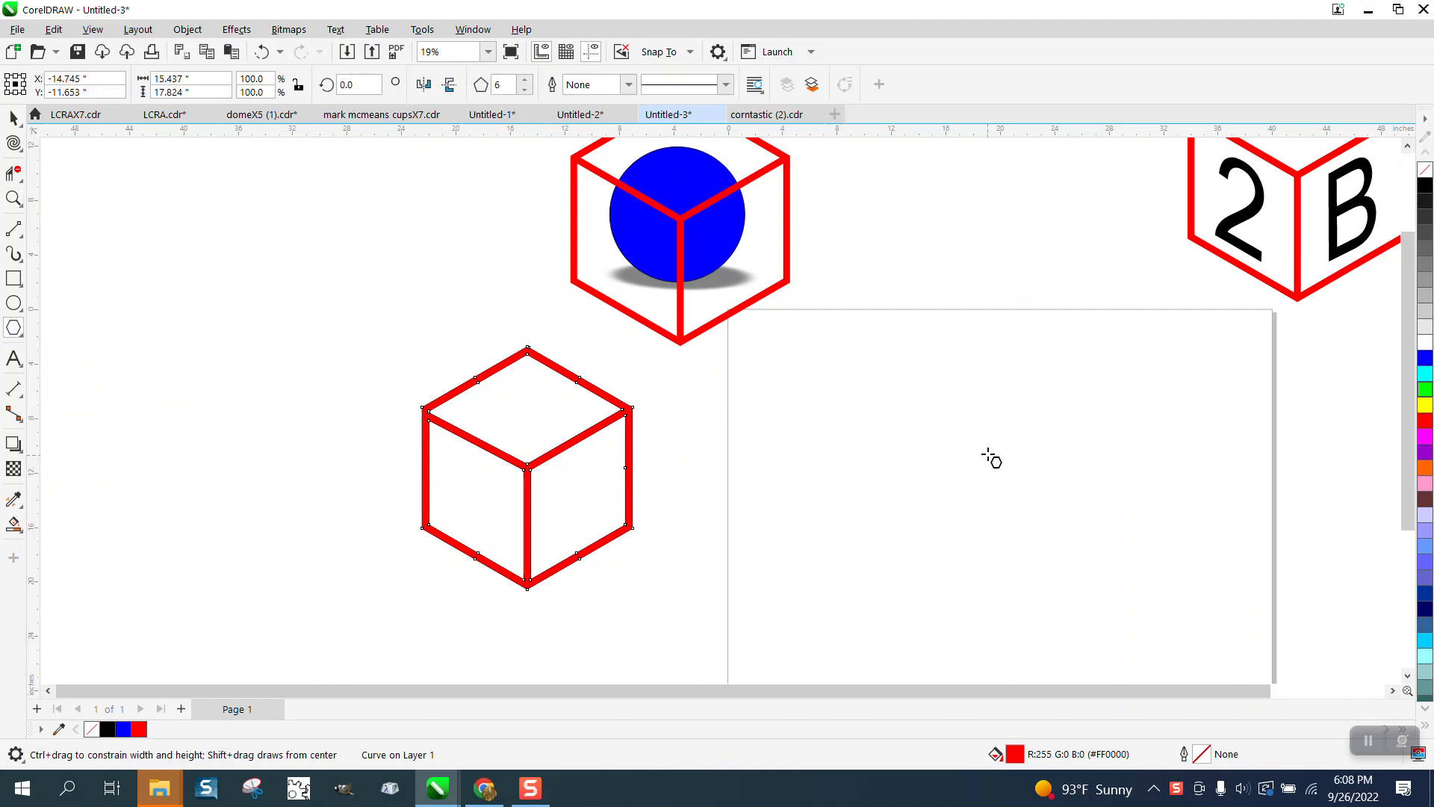
{"action": "left_click_drag", "start_coordinate": [1081, 389], "coordinate": [864, 628]}
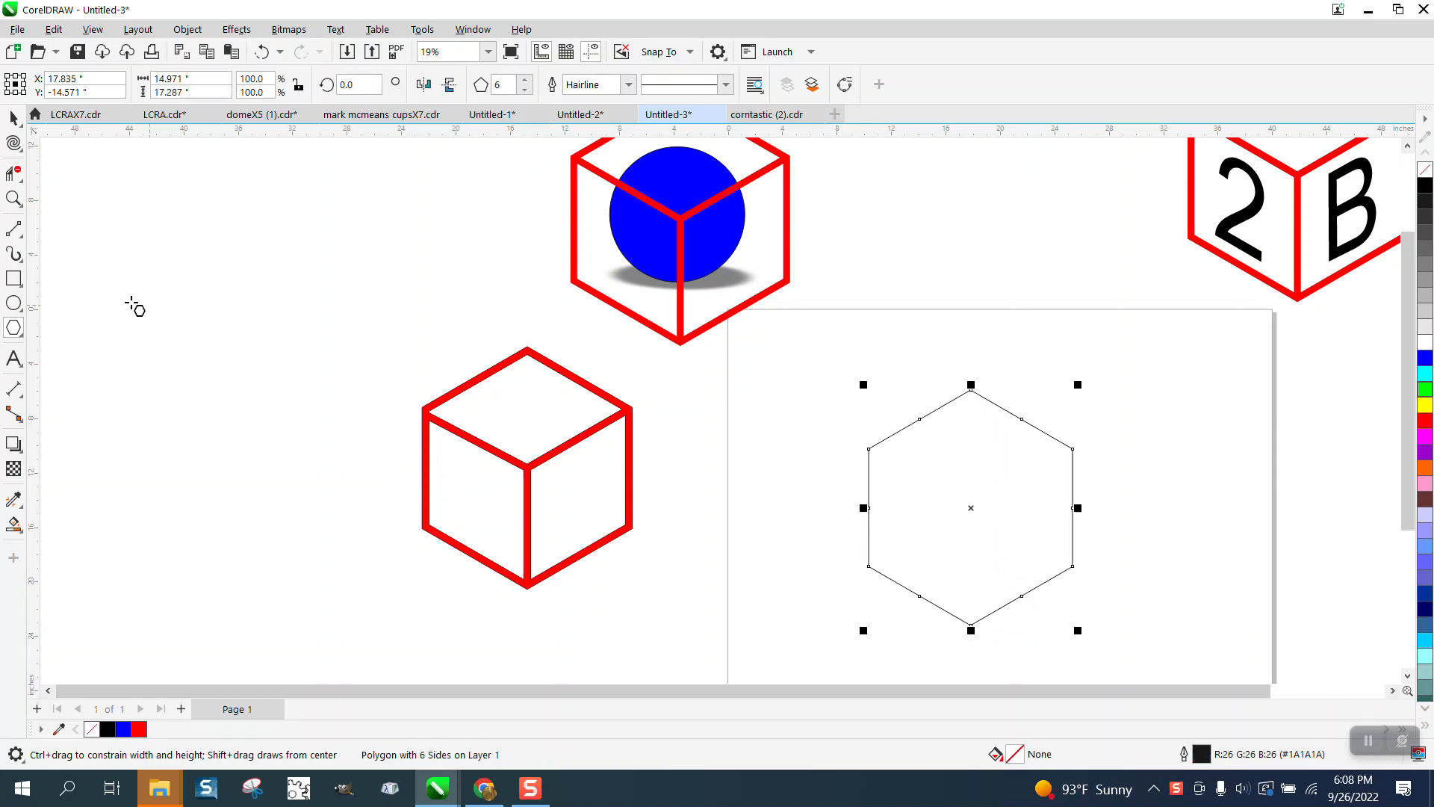
Draw 2-point lines joining the hexagon's approximate centre to its upper-left, upper-right and bottom corners
{"action": "left_click", "coordinate": [19, 237]}
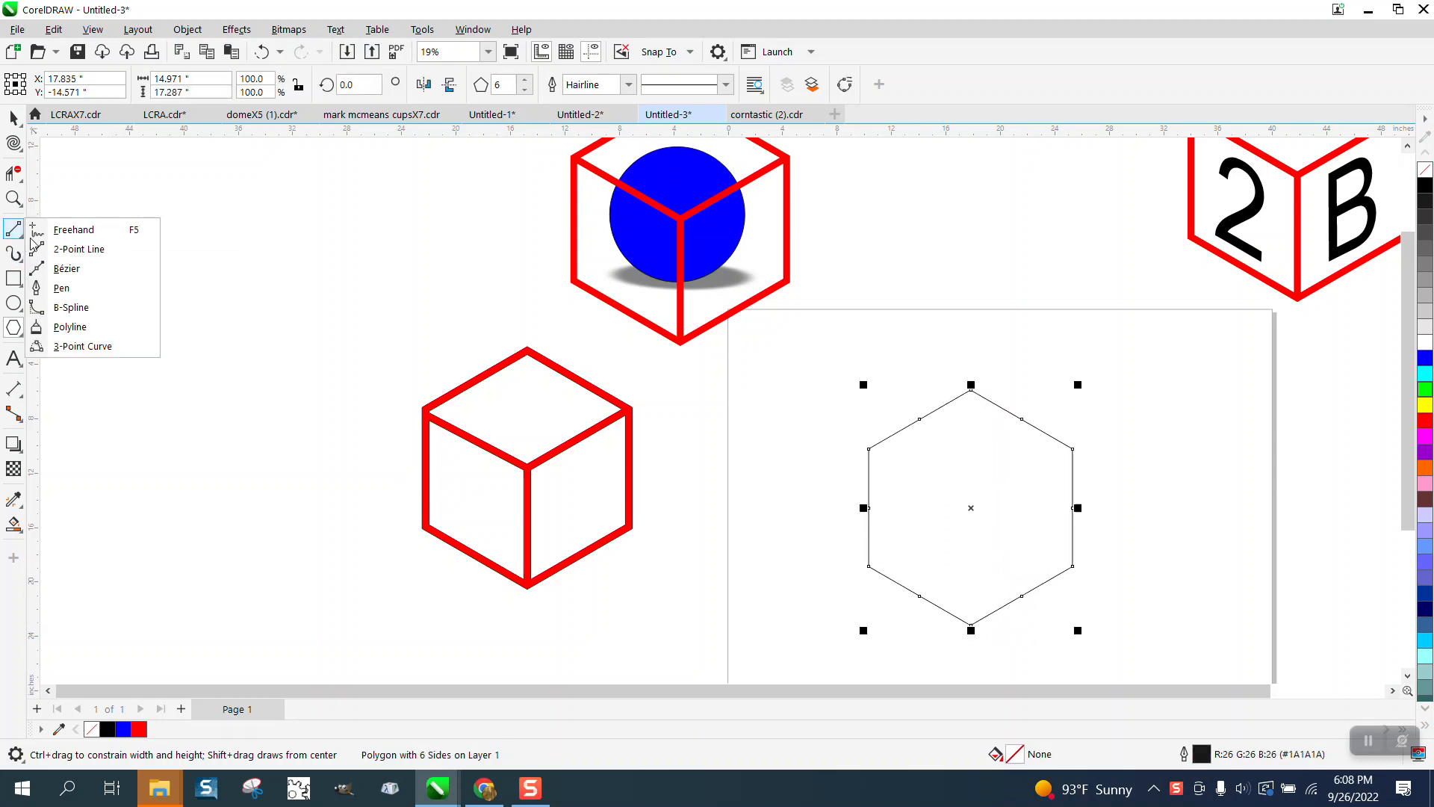
{"action": "left_click", "coordinate": [71, 249]}
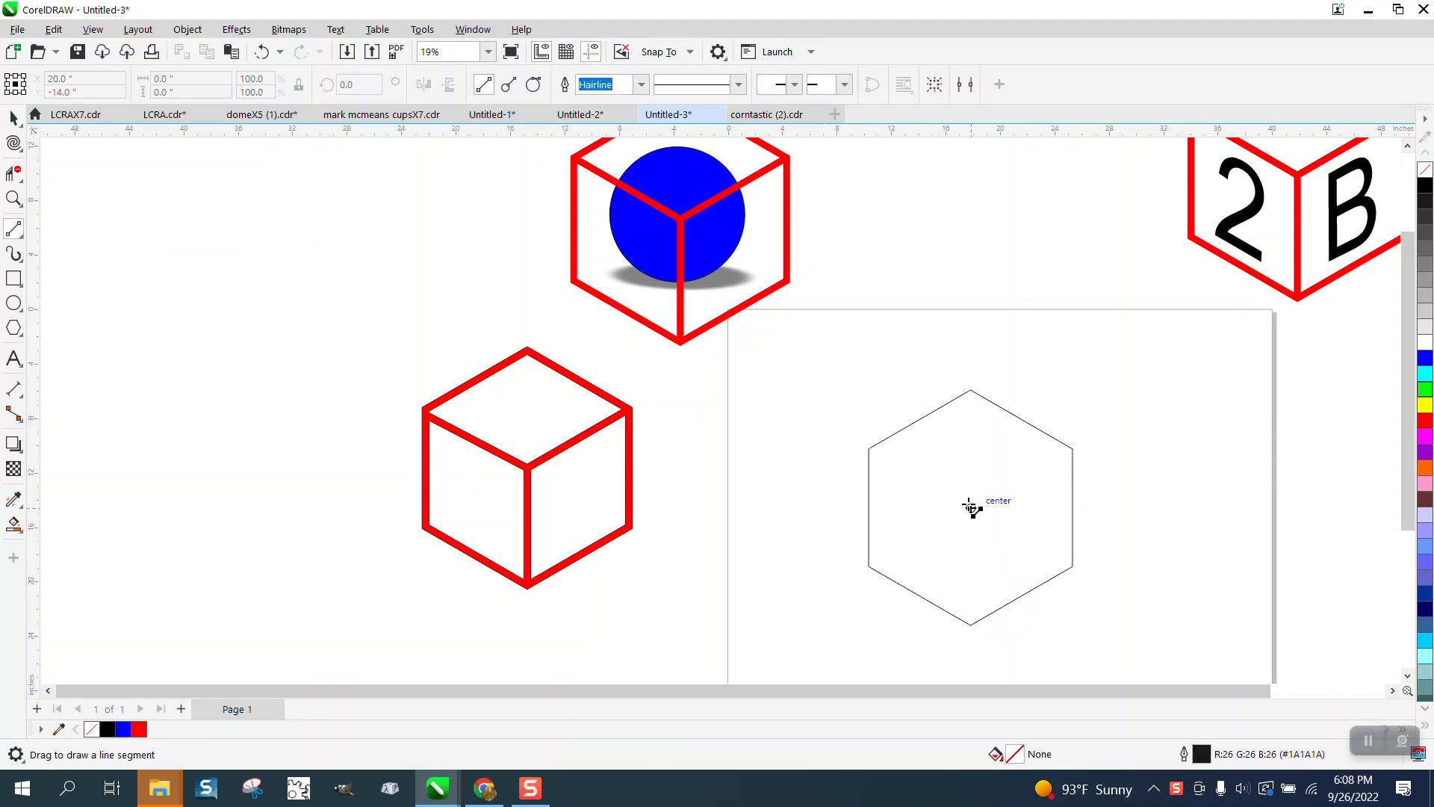
{"action": "left_click_drag", "start_coordinate": [964, 503], "coordinate": [869, 449]}
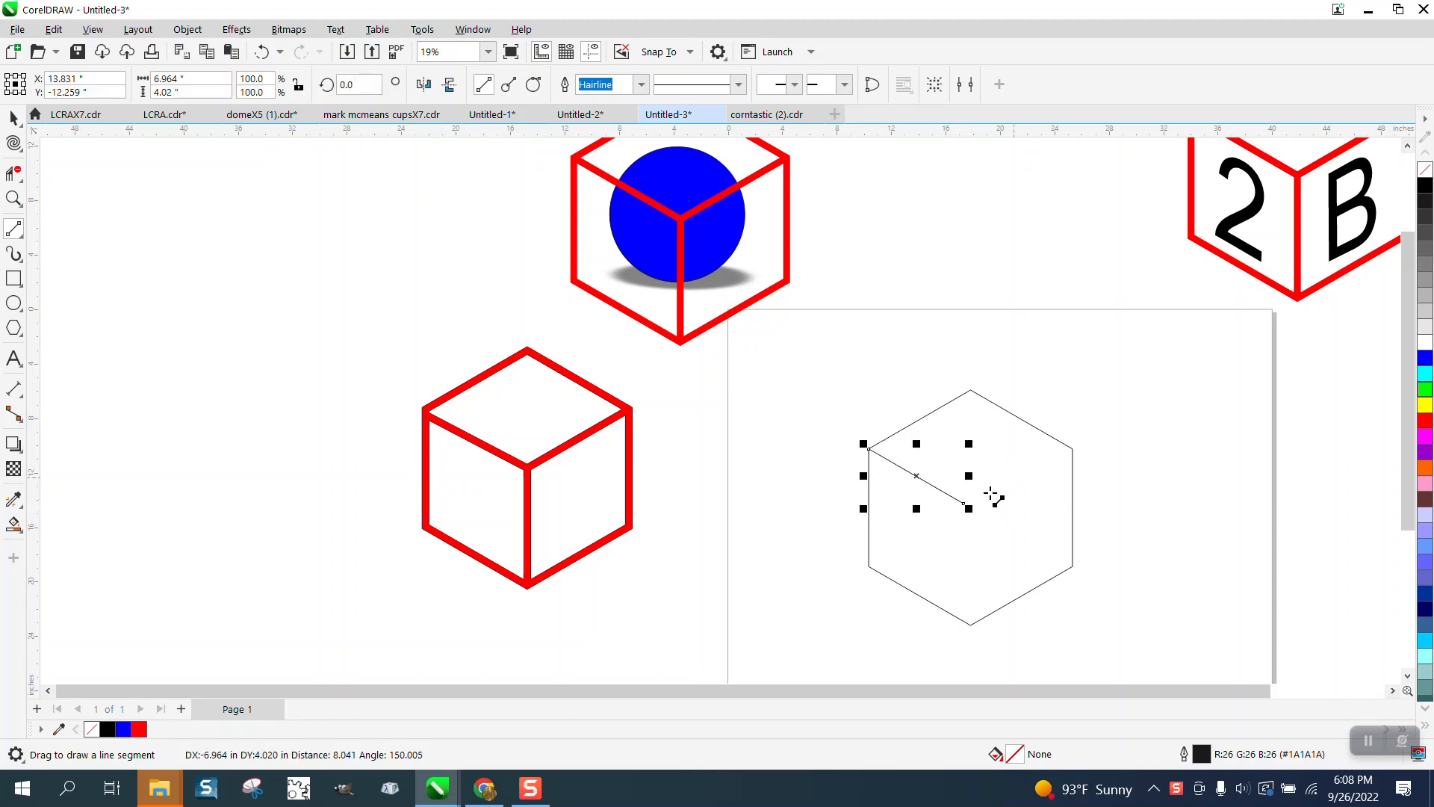
{"action": "left_click_drag", "start_coordinate": [966, 503], "coordinate": [1073, 449]}
{"action": "left_click_drag", "start_coordinate": [970, 626], "coordinate": [965, 503]}
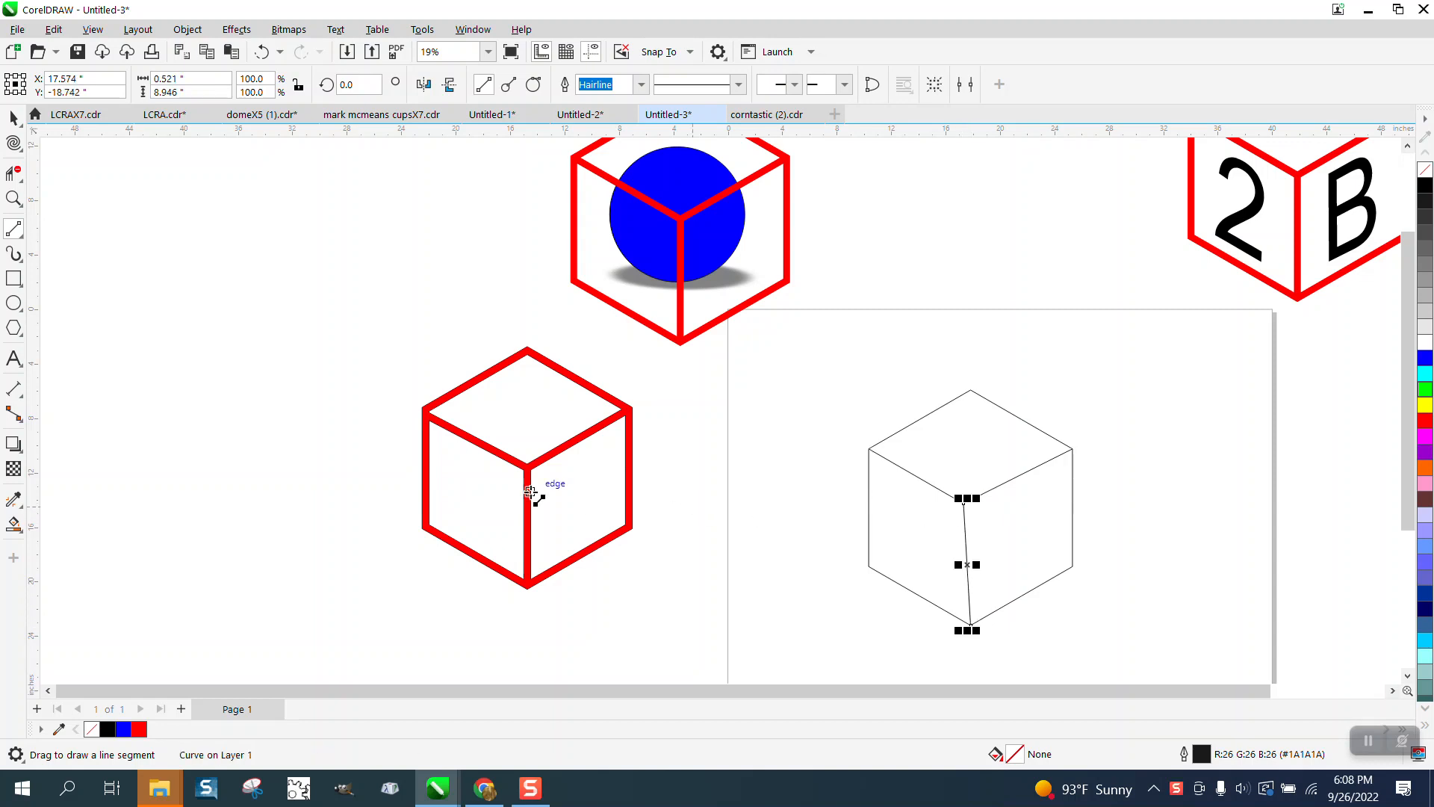
Inspect the off-centre joint up close and undo the three inner lines of the hexagon
{"action": "left_click", "coordinate": [14, 198]}
{"action": "left_click_drag", "start_coordinate": [848, 416], "coordinate": [1189, 689]}
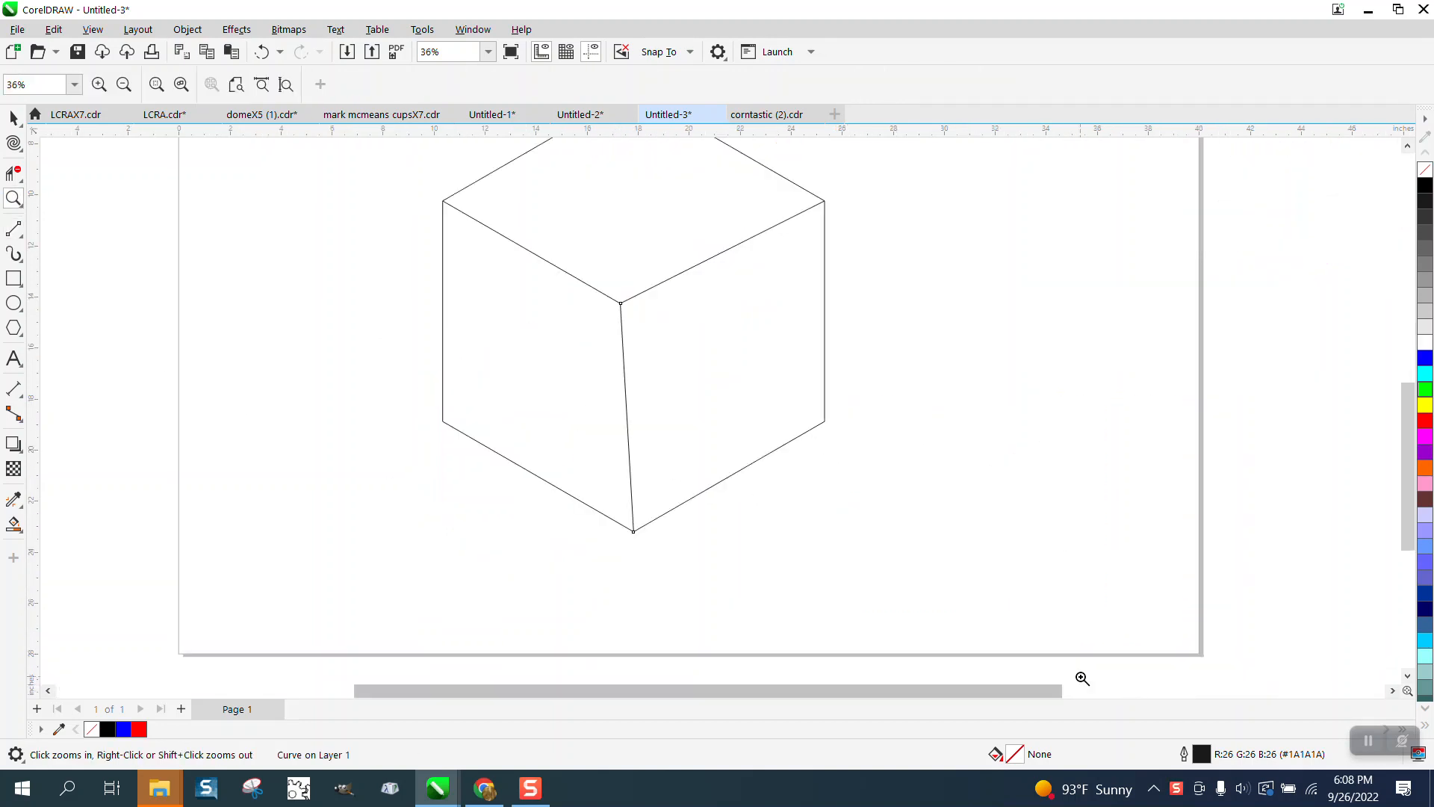
{"action": "scroll", "coordinate": [563, 584], "scroll_direction": "down", "scroll_amount": 1}
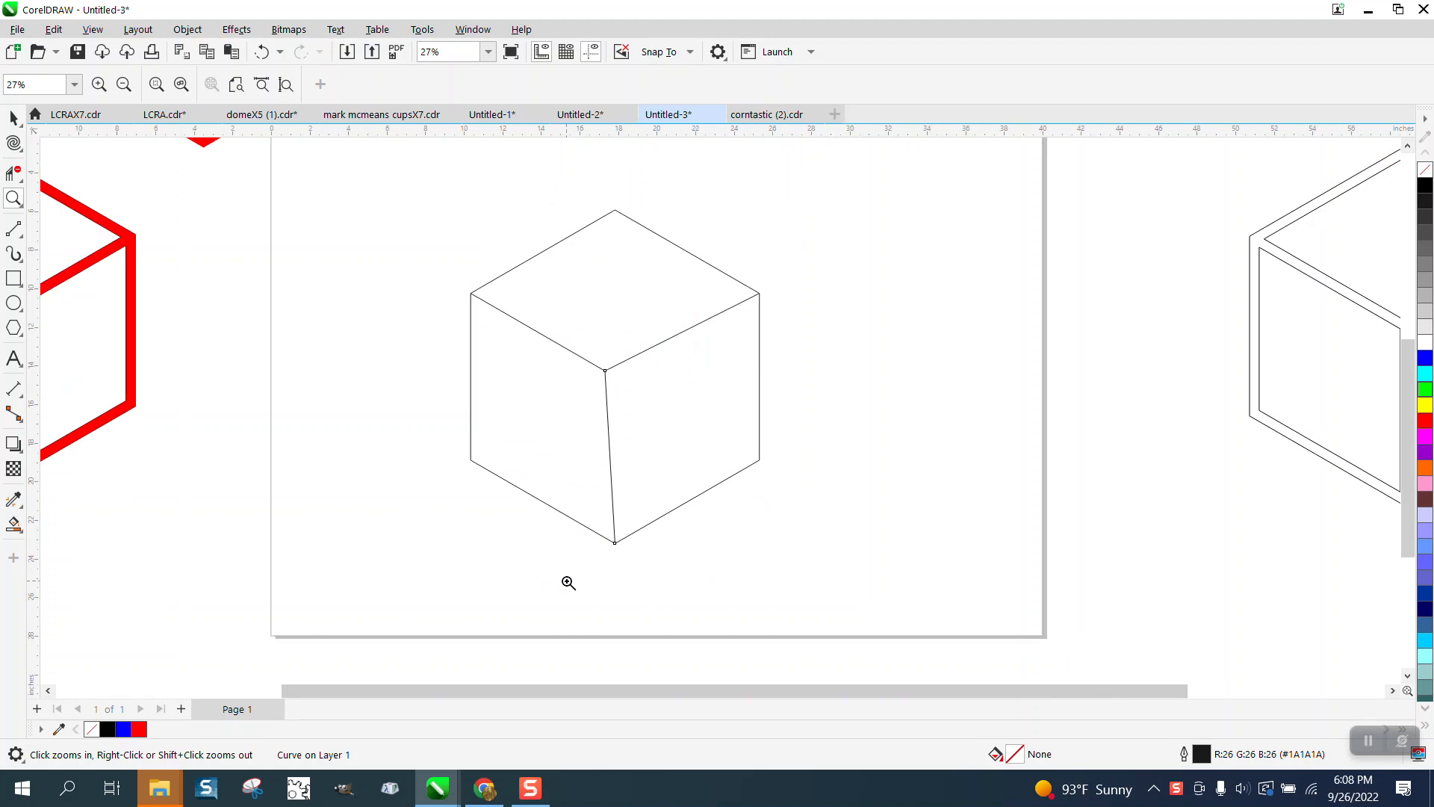
{"action": "left_click", "coordinate": [263, 51]}
{"action": "left_click", "coordinate": [263, 51]}
{"action": "left_click", "coordinate": [263, 52]}
Centre the hexagon on the page
{"action": "left_click", "coordinate": [13, 117]}
{"action": "left_click", "coordinate": [676, 333]}
{"action": "key", "text": "p"}
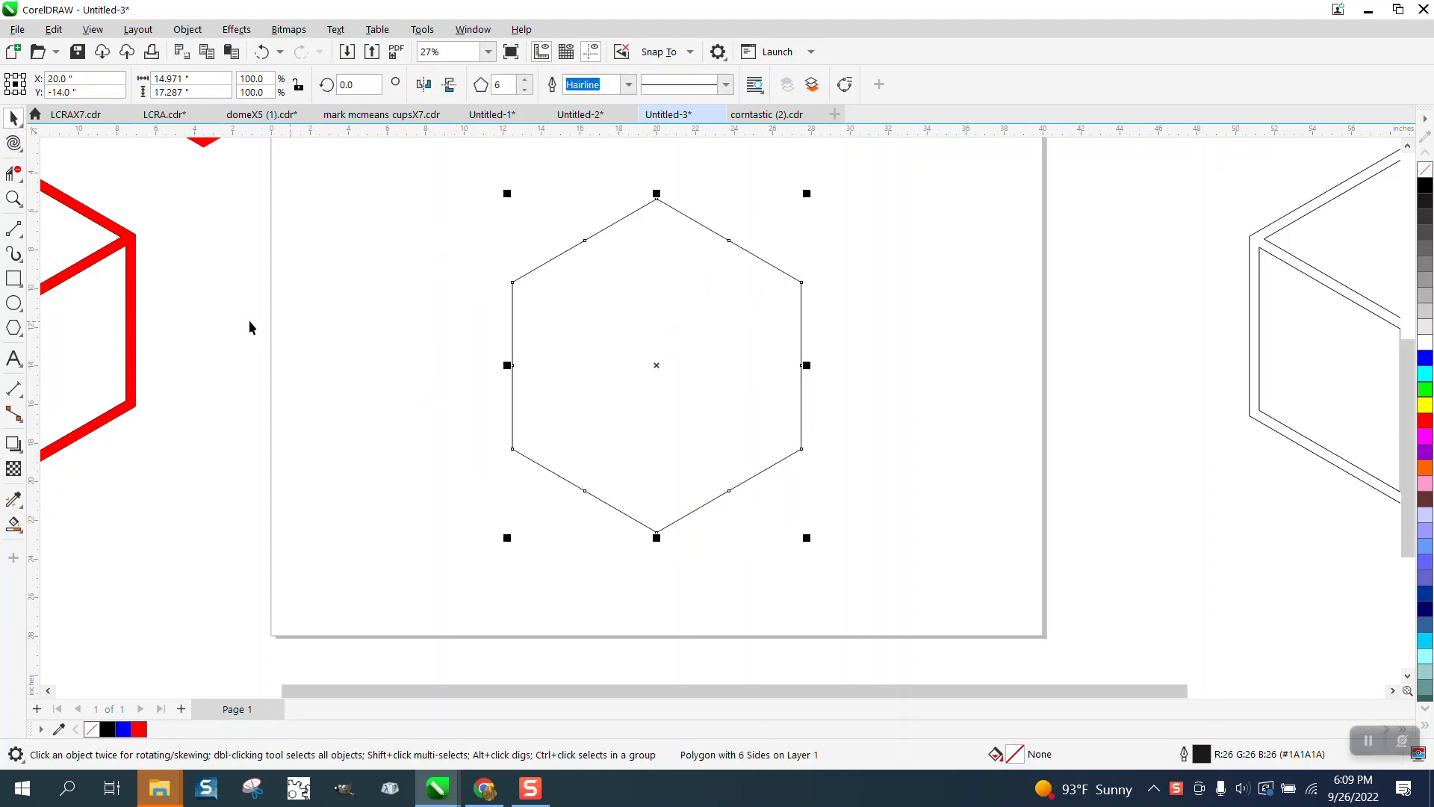
Add a horizontal and a vertical guideline, both centred on the page
{"action": "left_click_drag", "start_coordinate": [369, 135], "coordinate": [368, 234]}
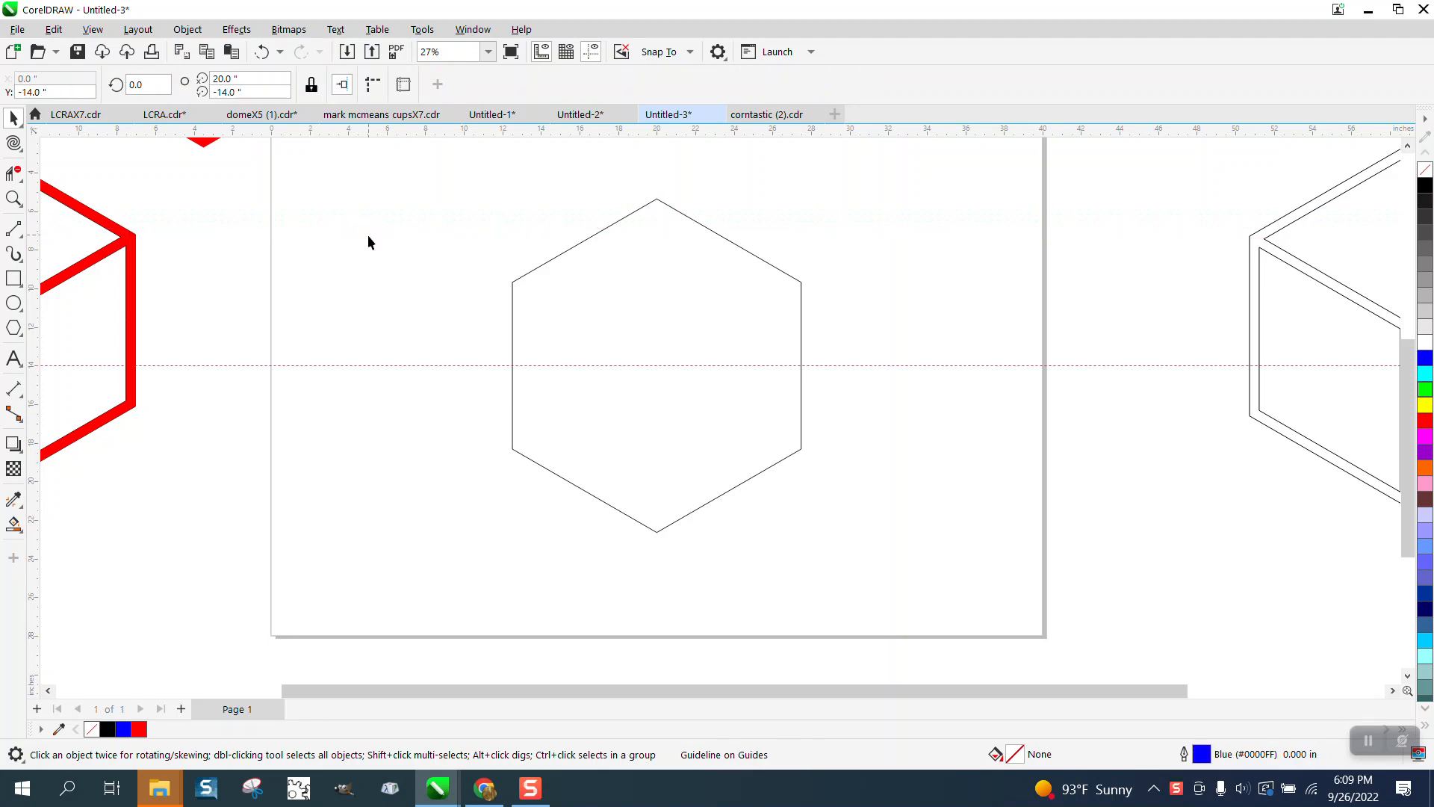
{"action": "left_click_drag", "start_coordinate": [34, 289], "coordinate": [261, 306]}
{"action": "key", "text": "p"}
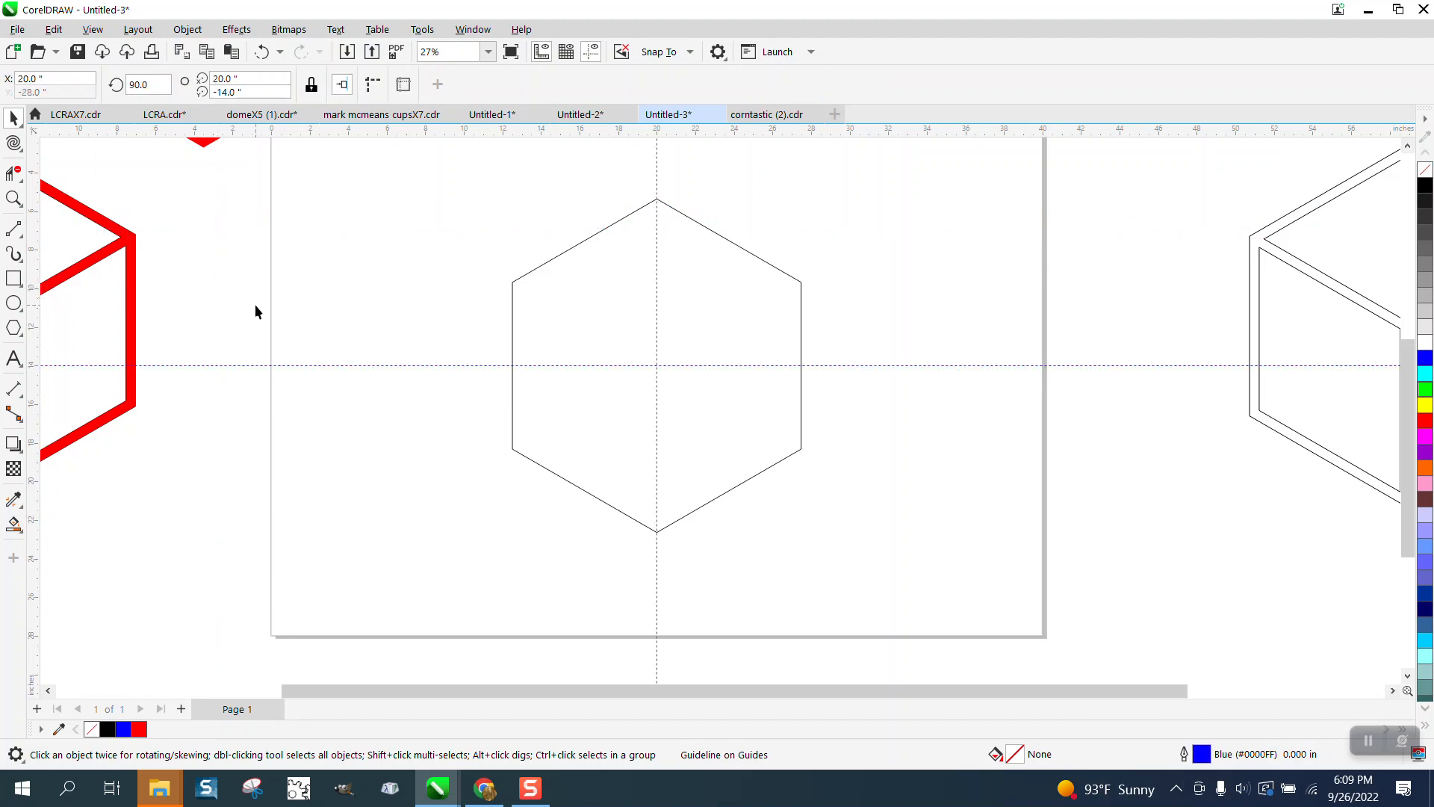
Draw 2-point lines between the guideline intersection and the hexagon's upper-left, upper-right and bottom corners, and hide the guidelines
{"action": "left_click", "coordinate": [17, 233]}
{"action": "left_click", "coordinate": [63, 251]}
{"action": "left_click_drag", "start_coordinate": [656, 366], "coordinate": [512, 282]}
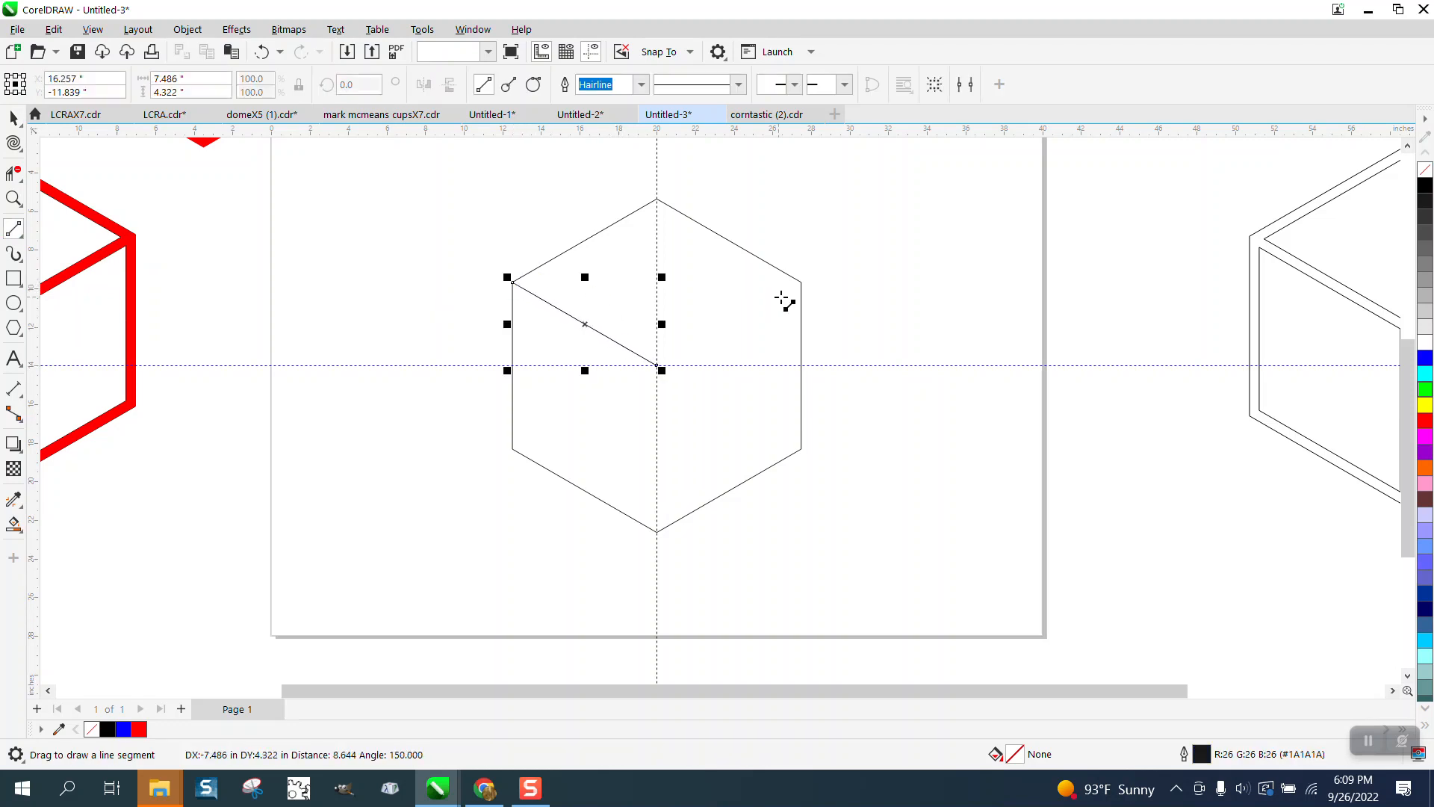
{"action": "left_click_drag", "start_coordinate": [800, 288], "coordinate": [656, 366]}
{"action": "left_click_drag", "start_coordinate": [657, 529], "coordinate": [657, 364]}
{"action": "left_click", "coordinate": [13, 117]}
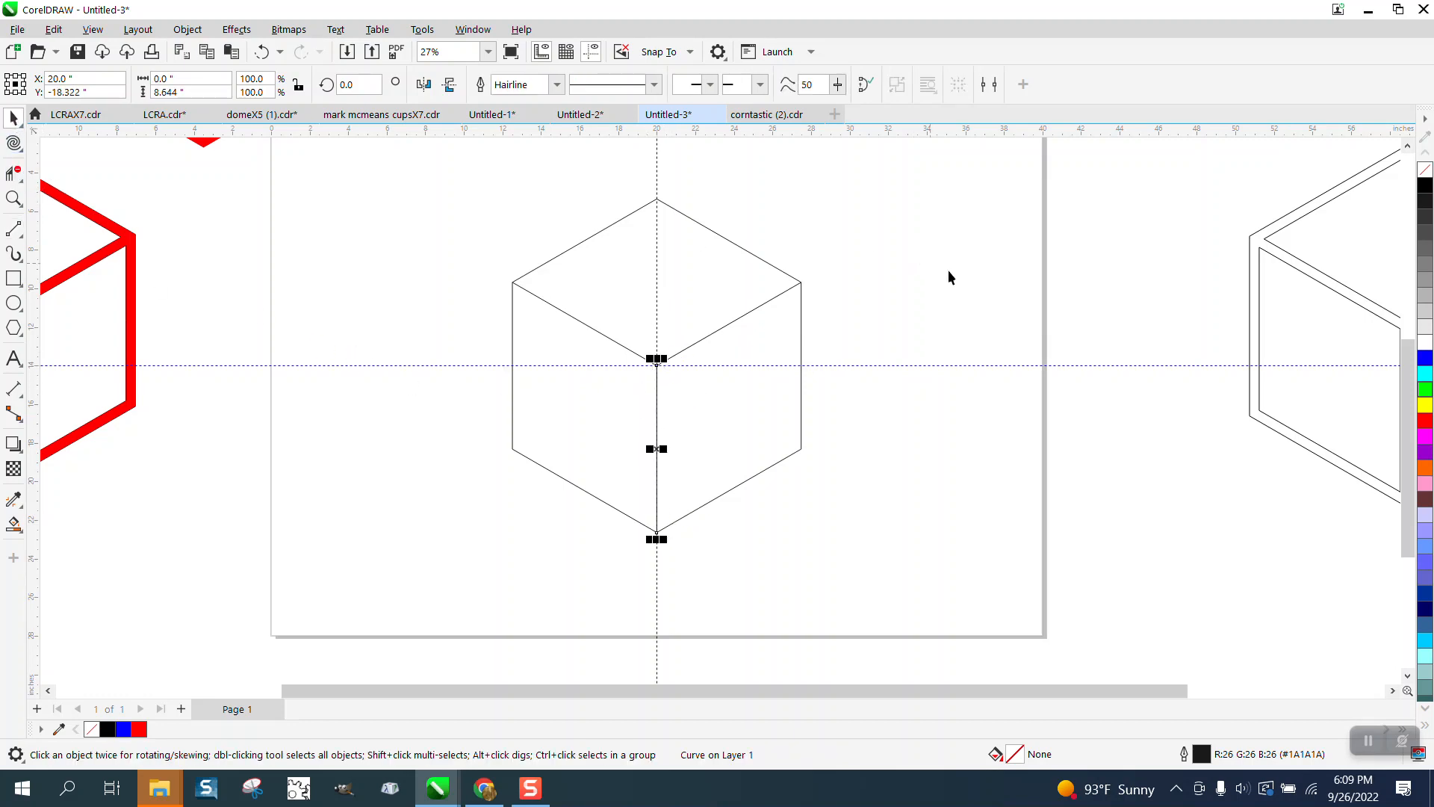
{"action": "left_click", "coordinate": [593, 52]}
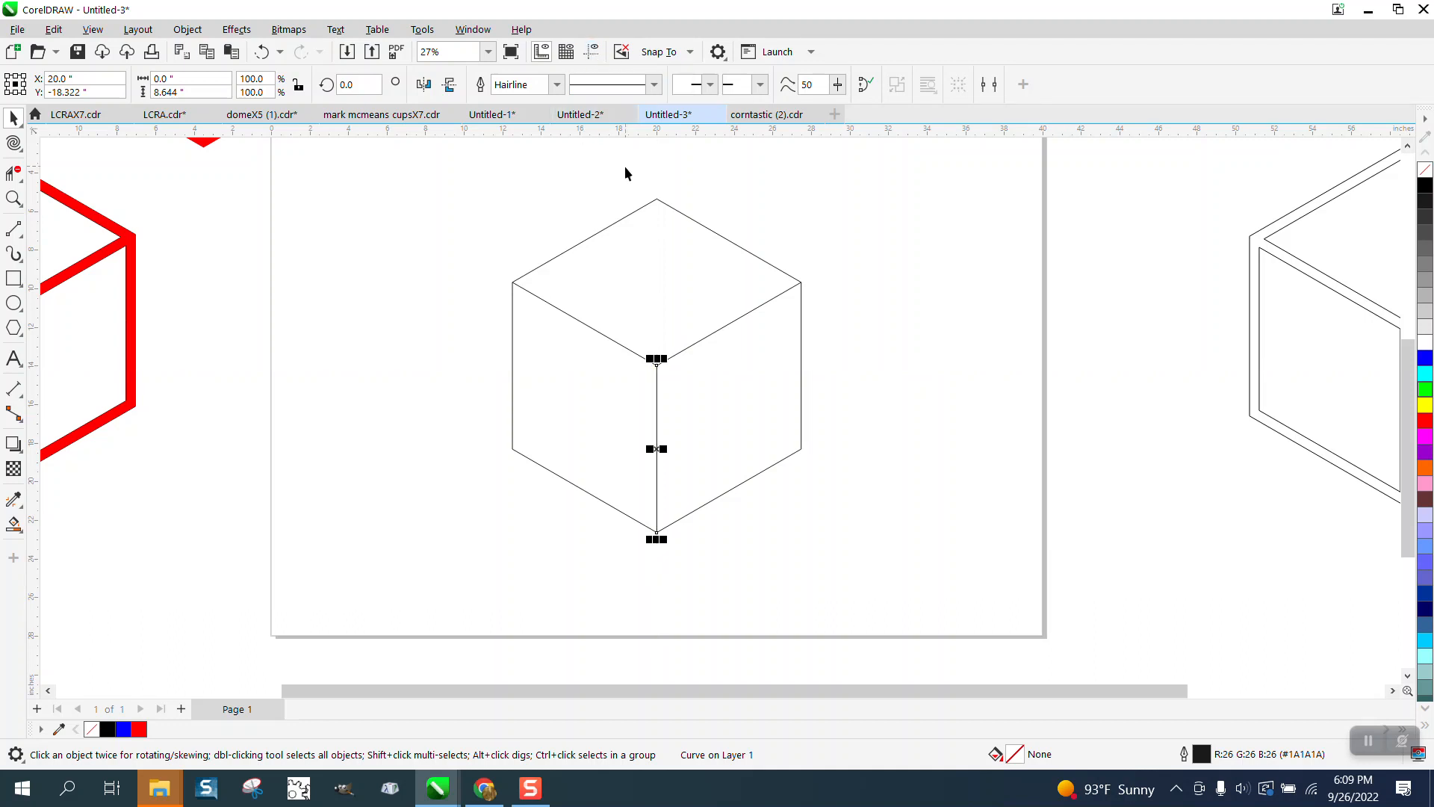
Set the outline width of the hexagon and its inner lines to 0.5 in
{"action": "left_click_drag", "start_coordinate": [454, 157], "coordinate": [951, 581]}
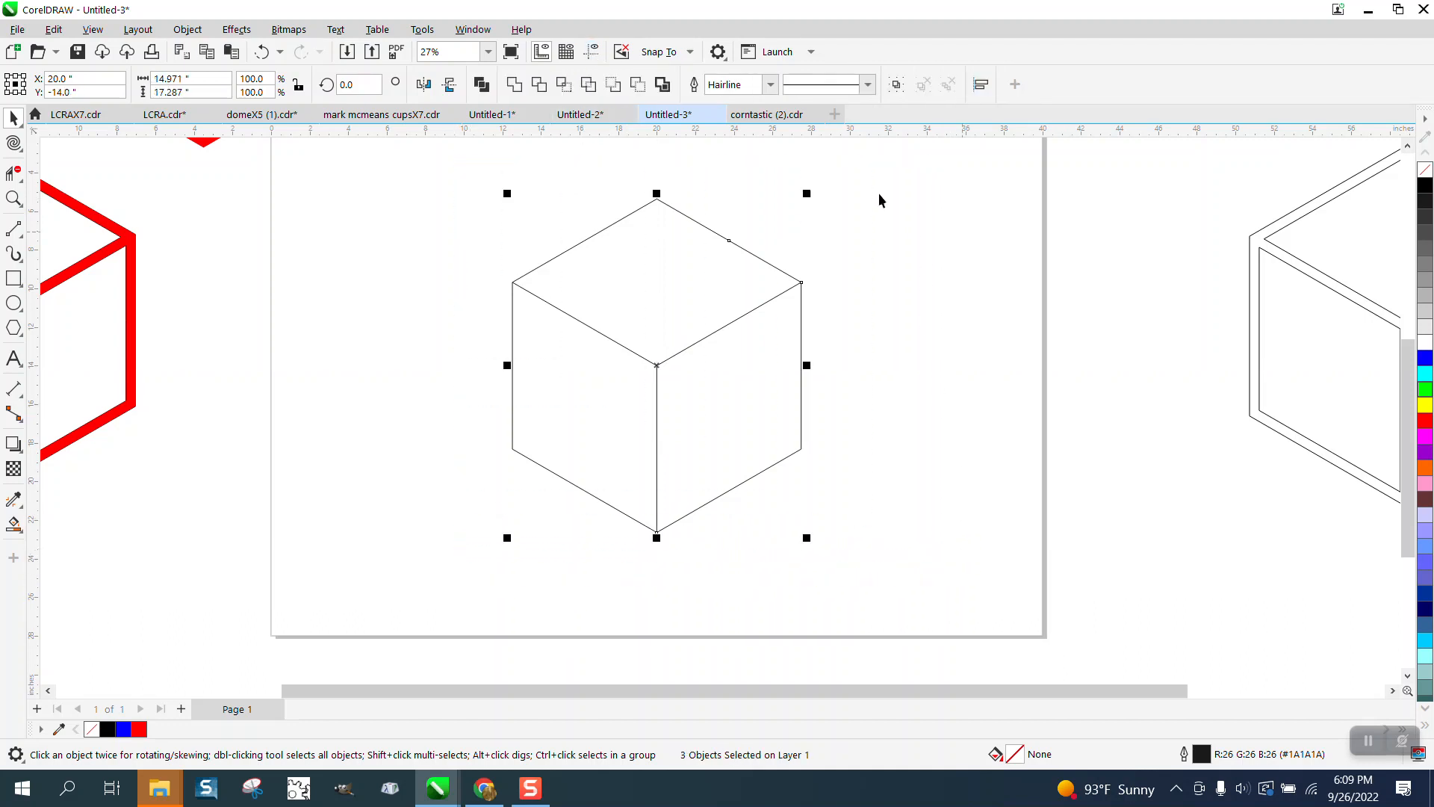
{"action": "left_click", "coordinate": [770, 85]}
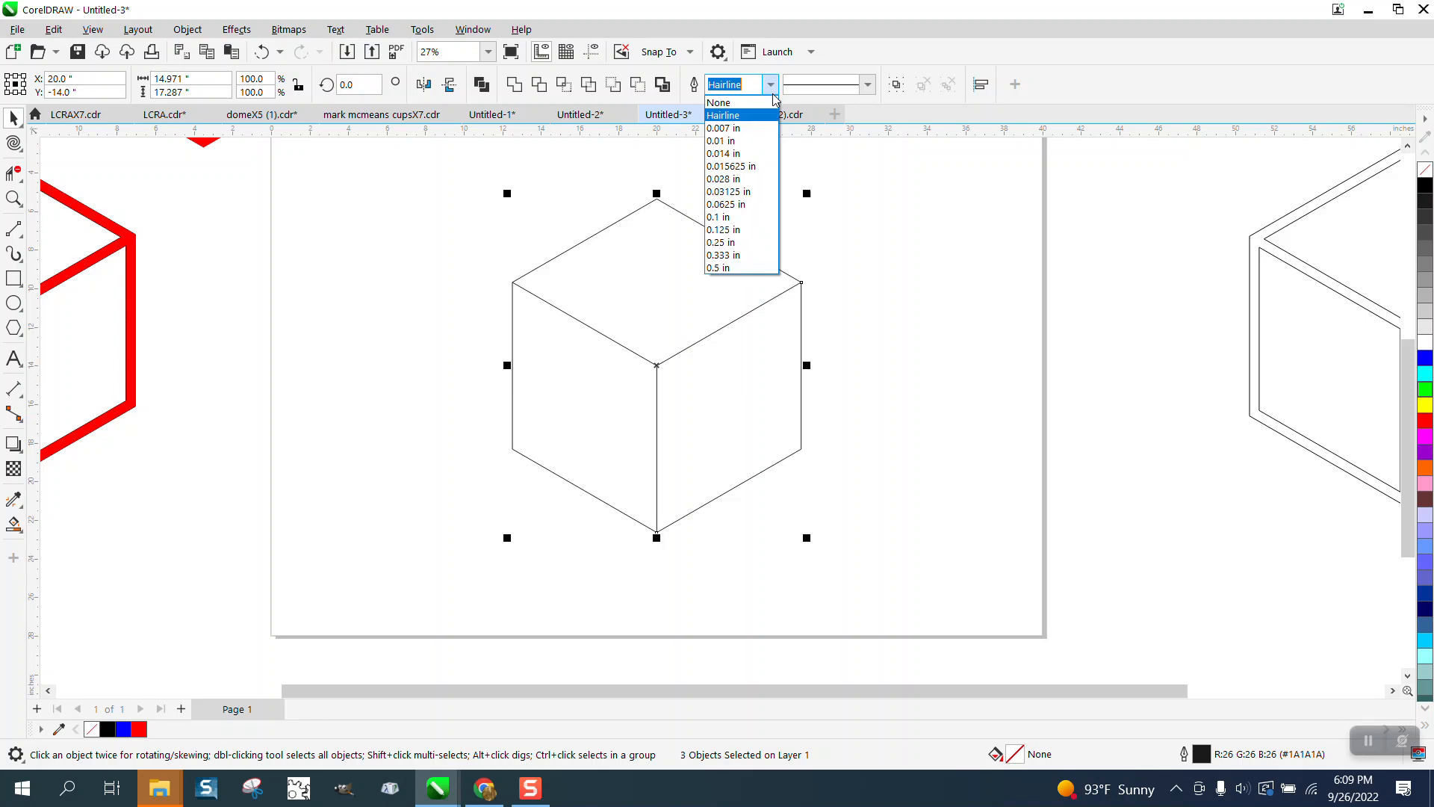
{"action": "left_click", "coordinate": [743, 267]}
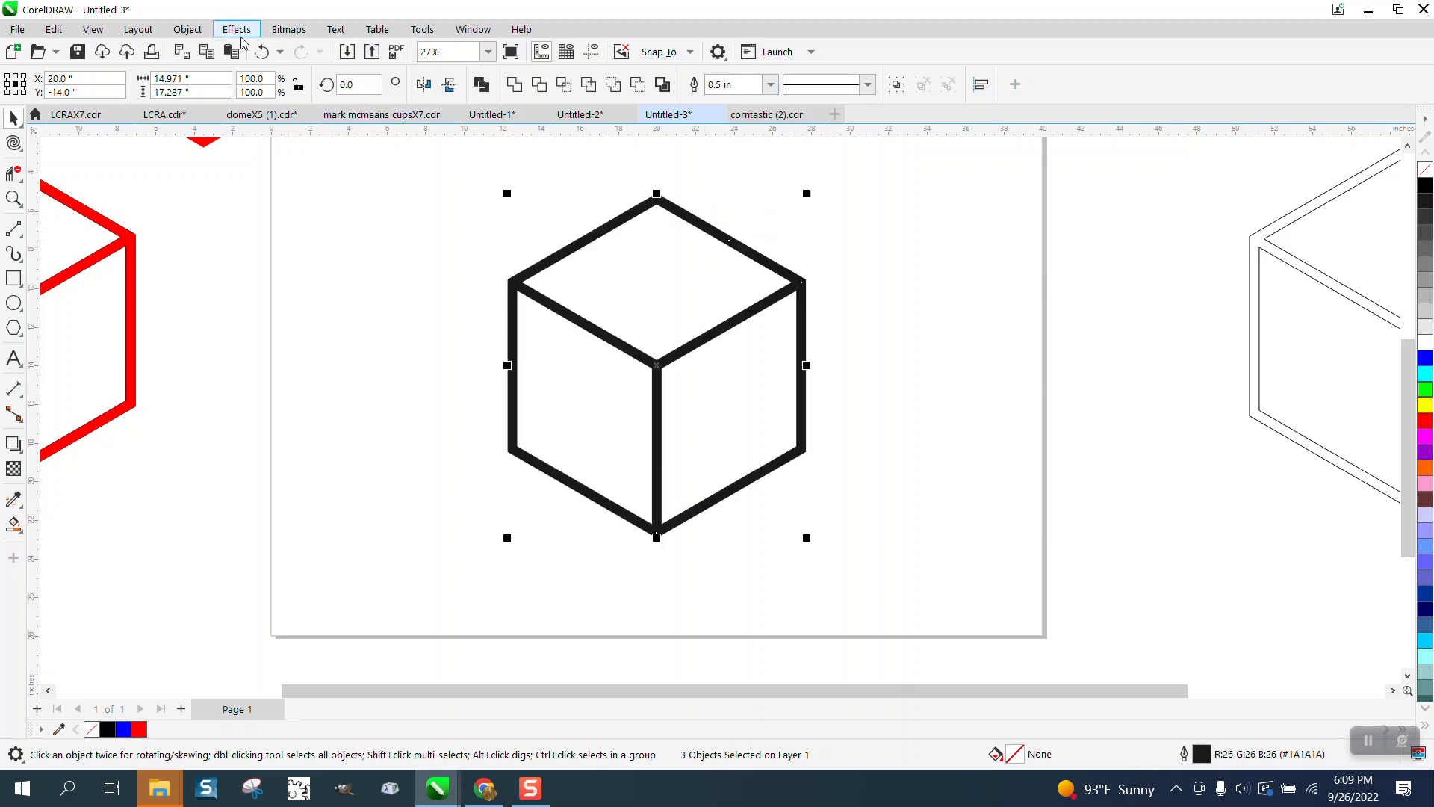
Convert the cube's thick outlines to objects and give them no fill with a black outline
{"action": "left_click", "coordinate": [189, 30]}
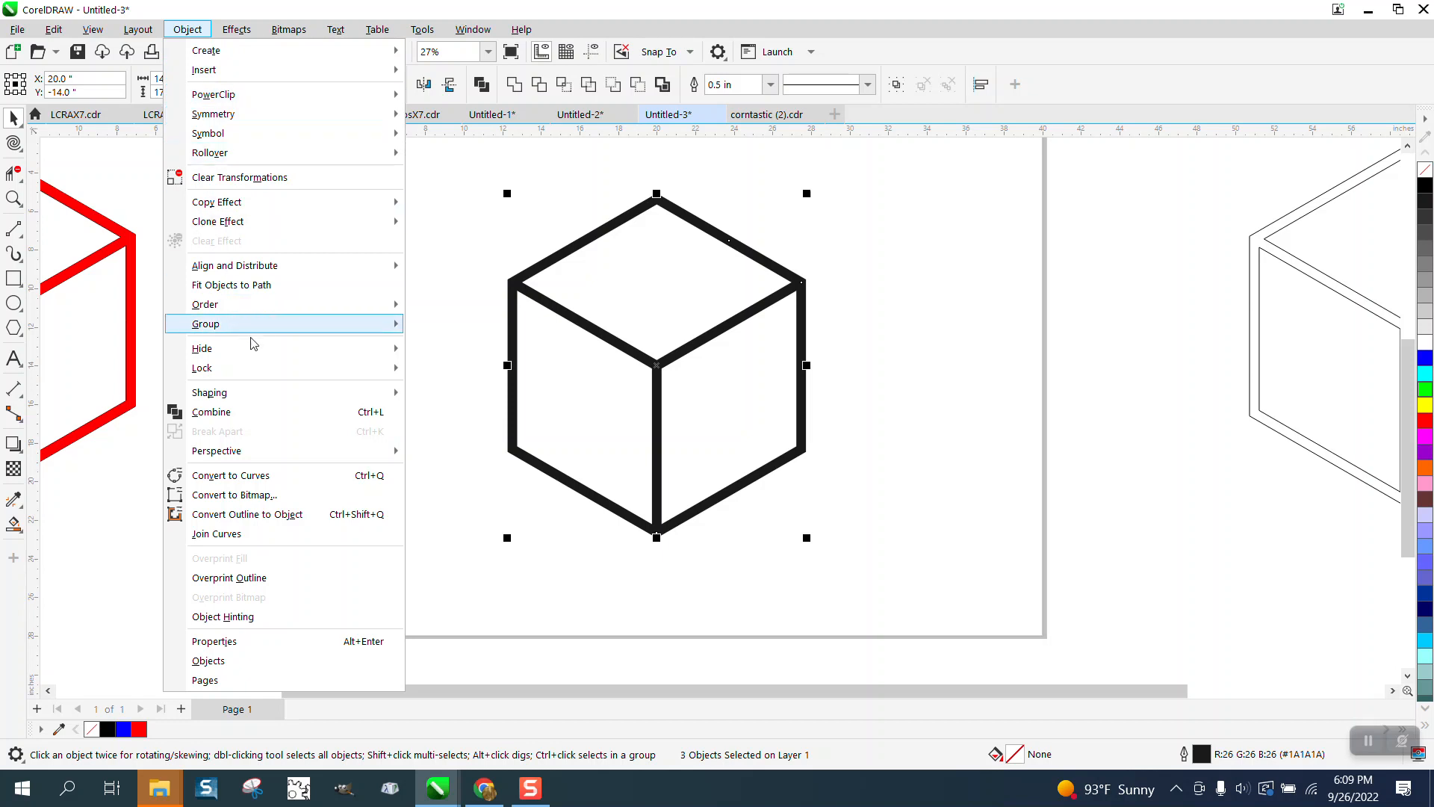
{"action": "left_click", "coordinate": [281, 515]}
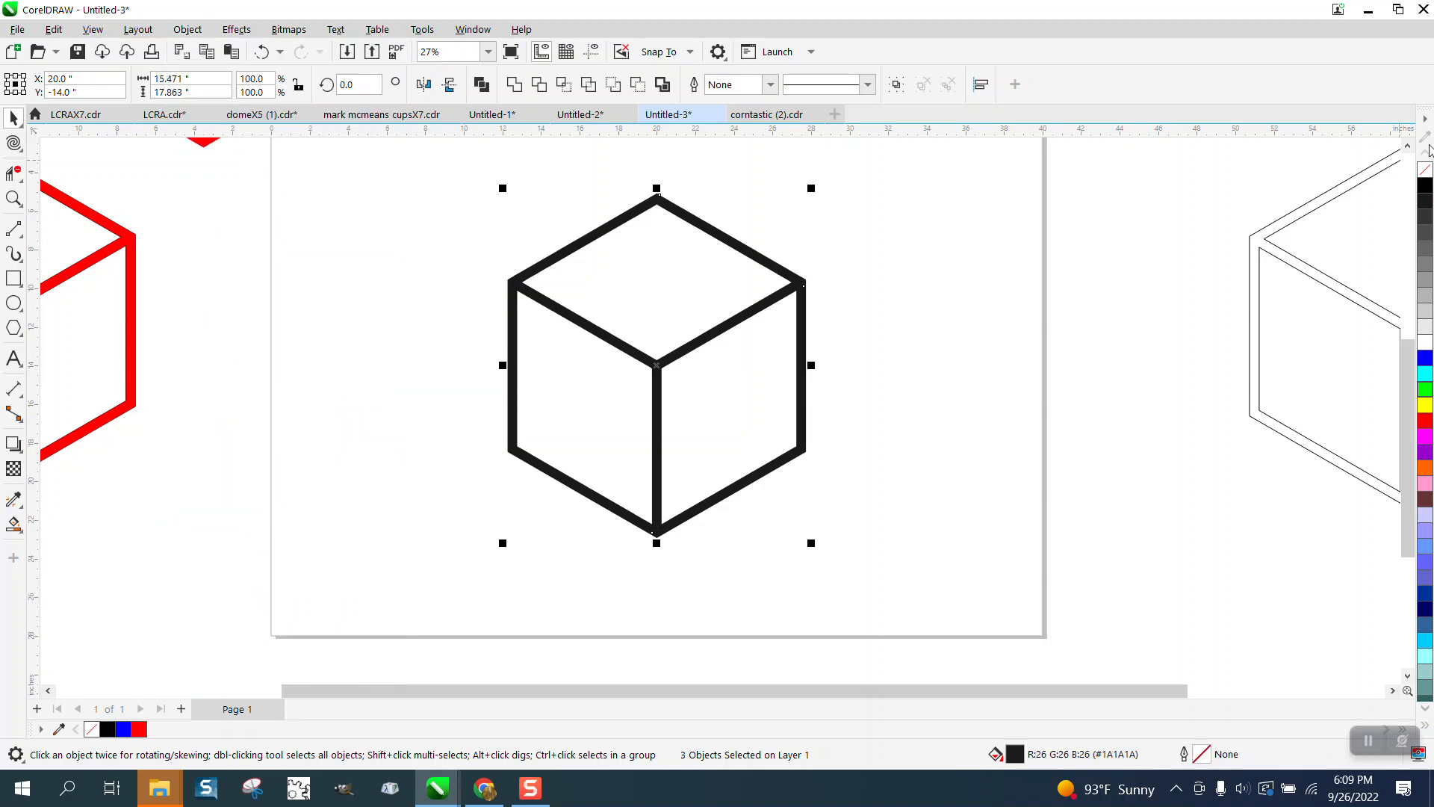
{"action": "left_click", "coordinate": [1424, 168]}
{"action": "right_click", "coordinate": [1425, 187]}
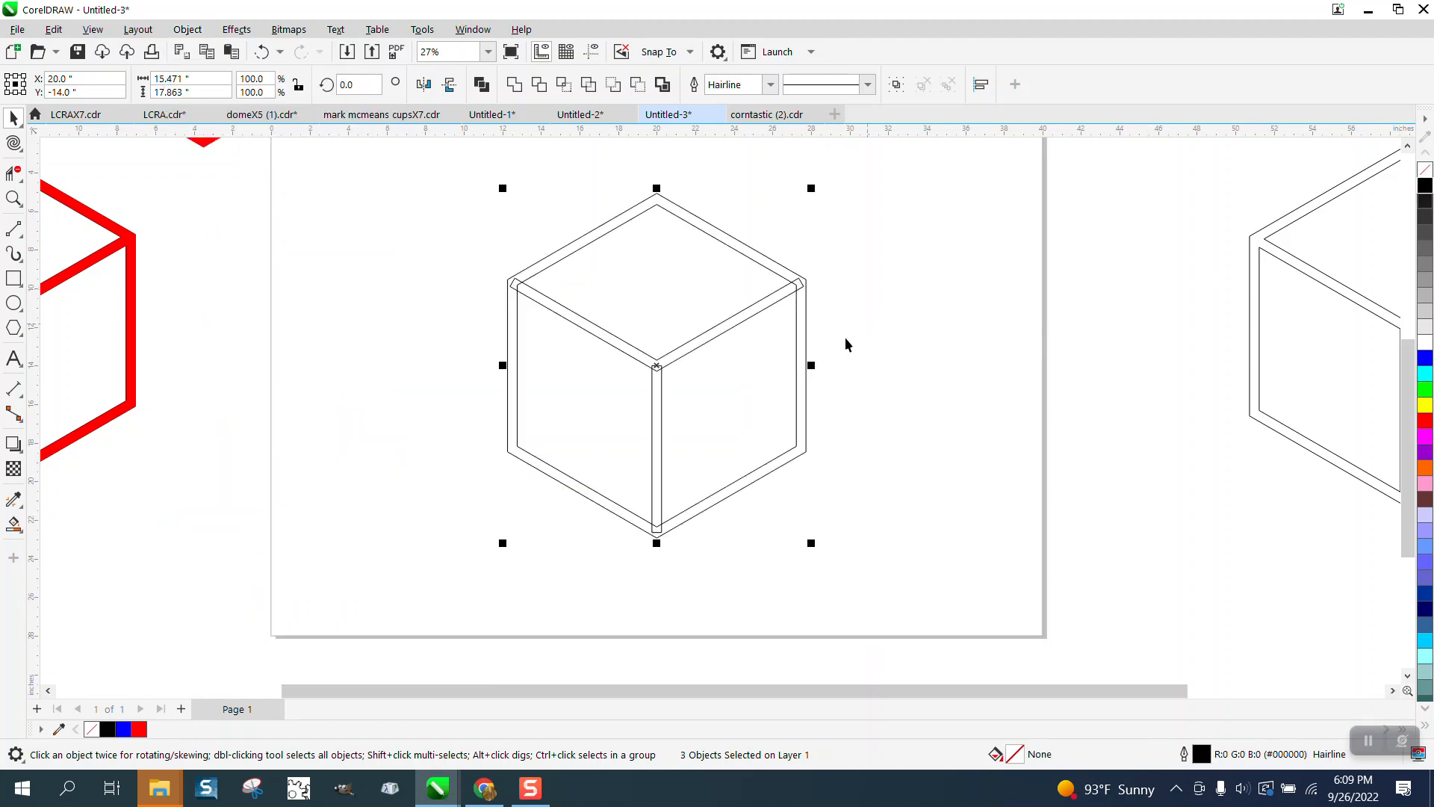
Delete the overlapping segments at the cube's upper-left corner and centre joint with the Virtual Segment Delete tool
{"action": "left_click", "coordinate": [14, 198]}
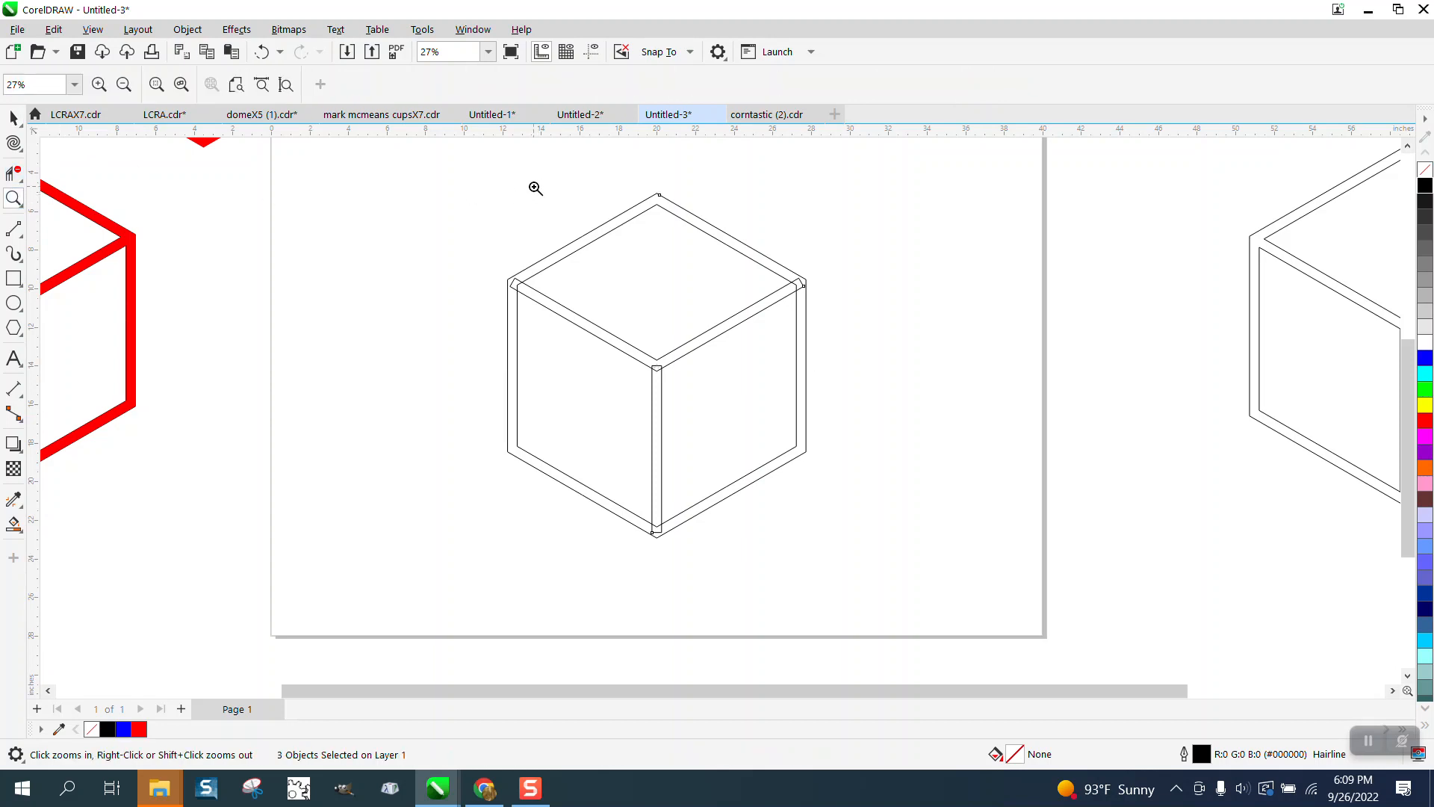
{"action": "left_click_drag", "start_coordinate": [845, 384], "coordinate": [845, 383]}
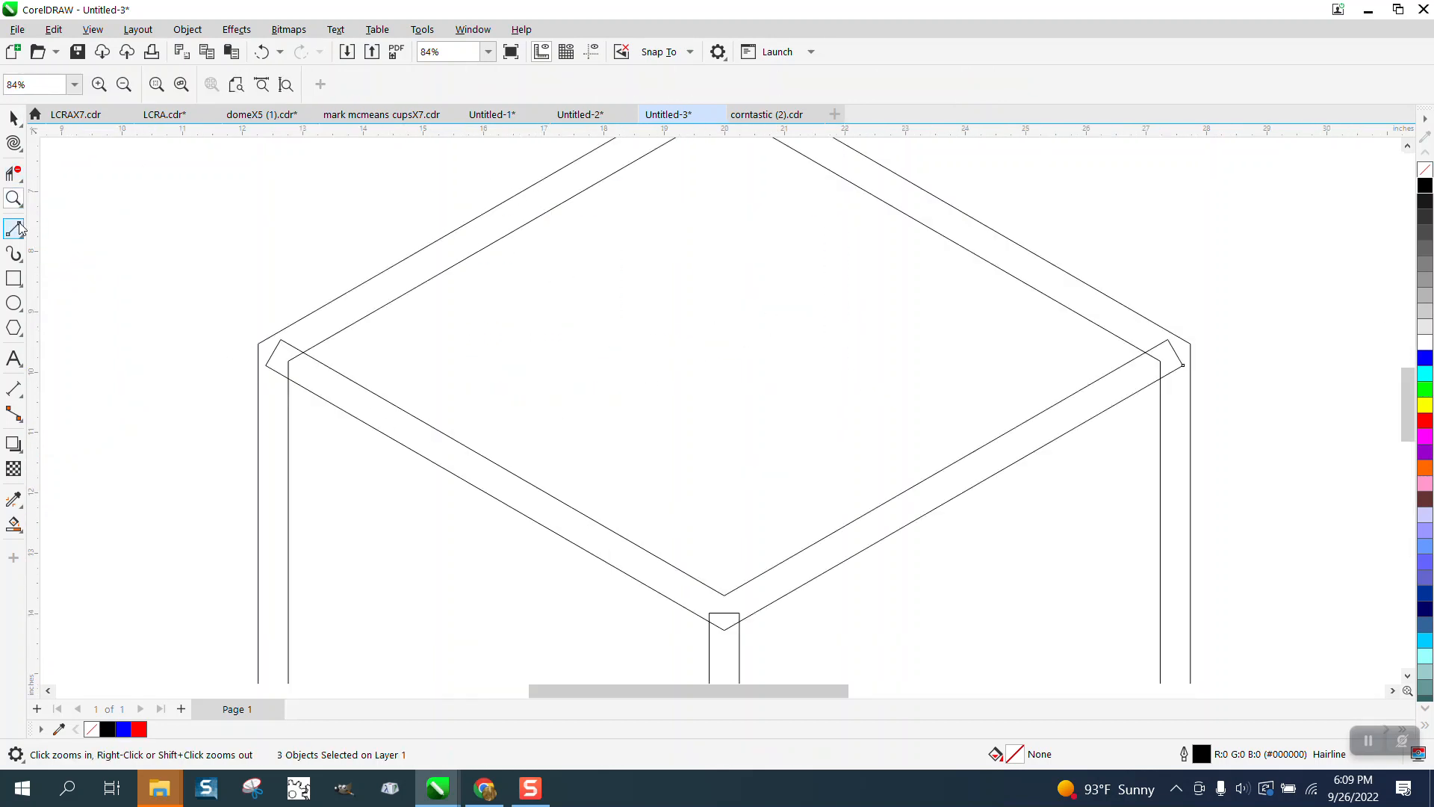
{"action": "left_click", "coordinate": [18, 175]}
{"action": "left_click", "coordinate": [290, 356]}
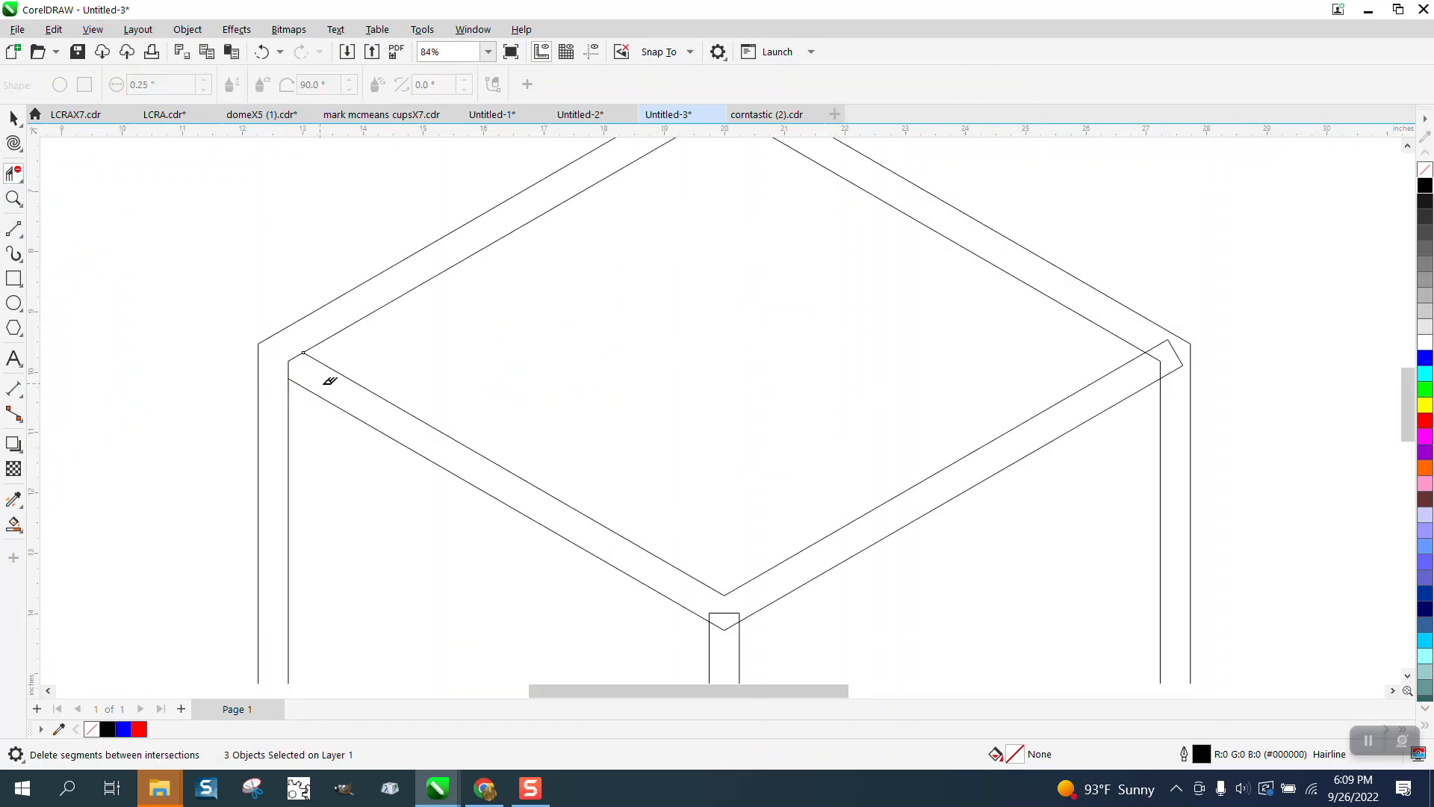
{"action": "left_click", "coordinate": [293, 356]}
{"action": "left_click", "coordinate": [728, 628]}
{"action": "left_click_drag", "start_coordinate": [727, 617], "coordinate": [734, 594]}
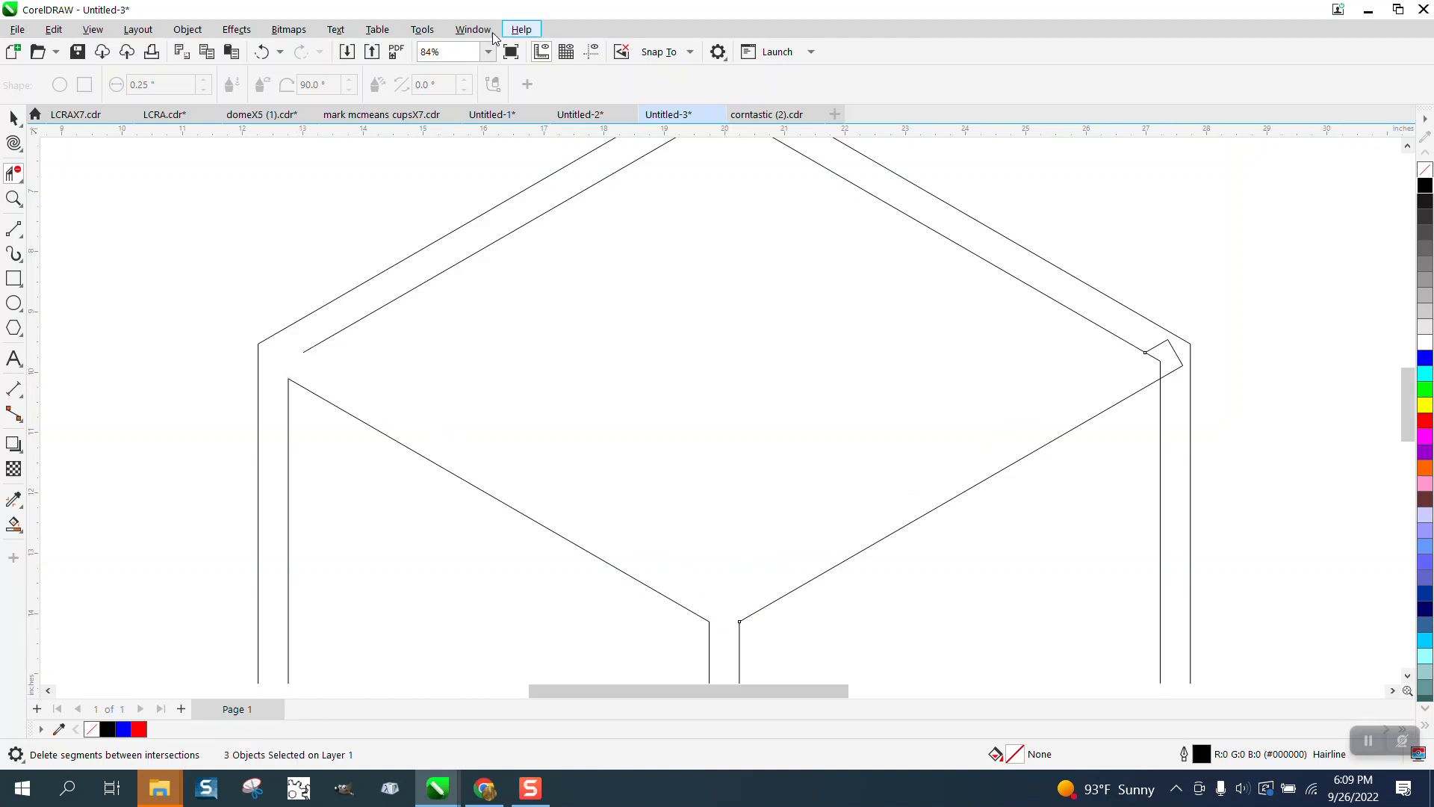
Undo the segment deletions and delete the whole outlined cube from the page
{"action": "left_click", "coordinate": [263, 50]}
{"action": "scroll", "coordinate": [448, 179], "scroll_direction": "down", "scroll_amount": 4}
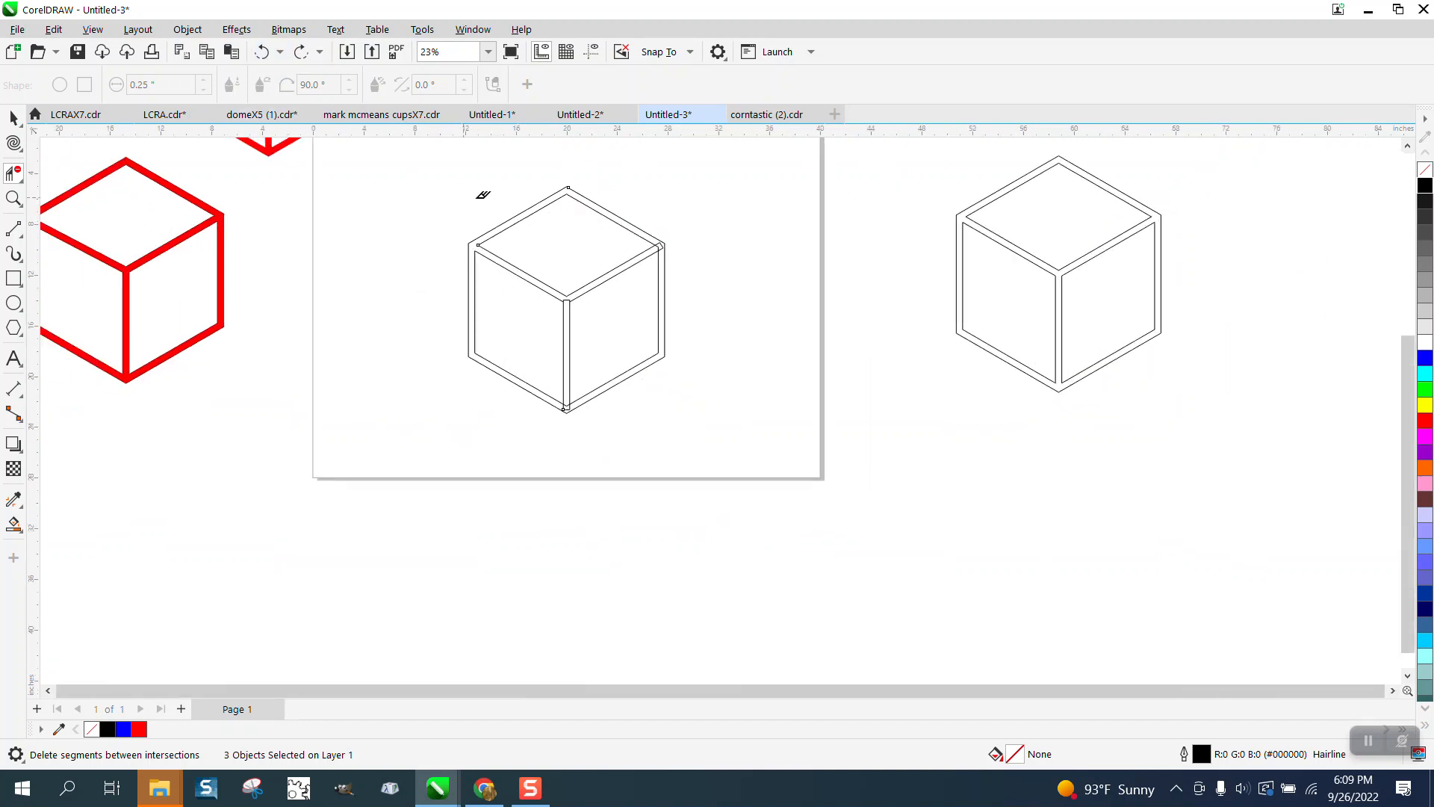
{"action": "key", "text": "space"}
{"action": "left_click_drag", "start_coordinate": [409, 178], "coordinate": [762, 354]}
{"action": "key", "text": "Delete"}
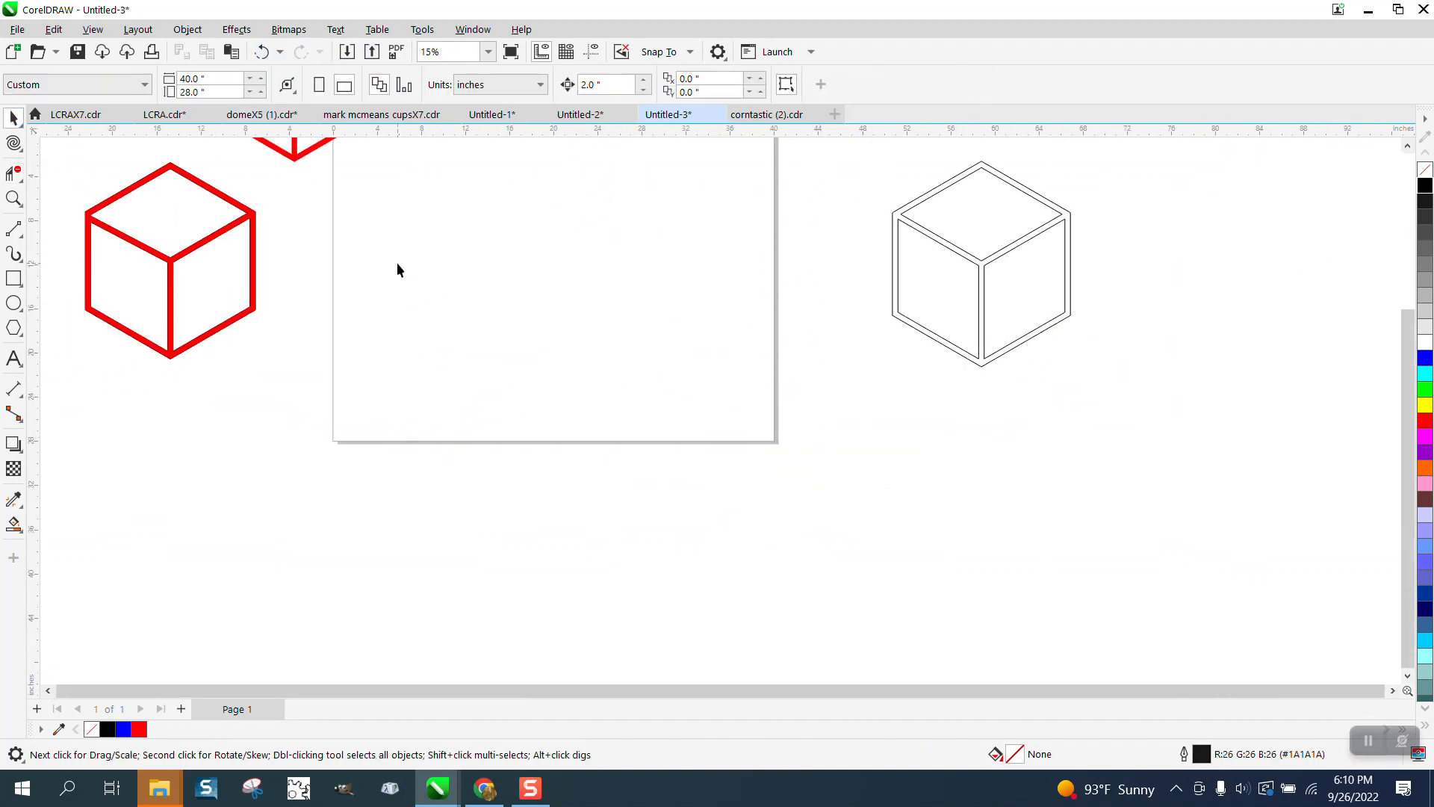
Draw a new hexagon about 11.7 by 13.5 inches and centre it on the page
{"action": "left_click", "coordinate": [13, 328]}
{"action": "left_click_drag", "start_coordinate": [601, 216], "coordinate": [493, 361]}
{"action": "key", "text": "p"}
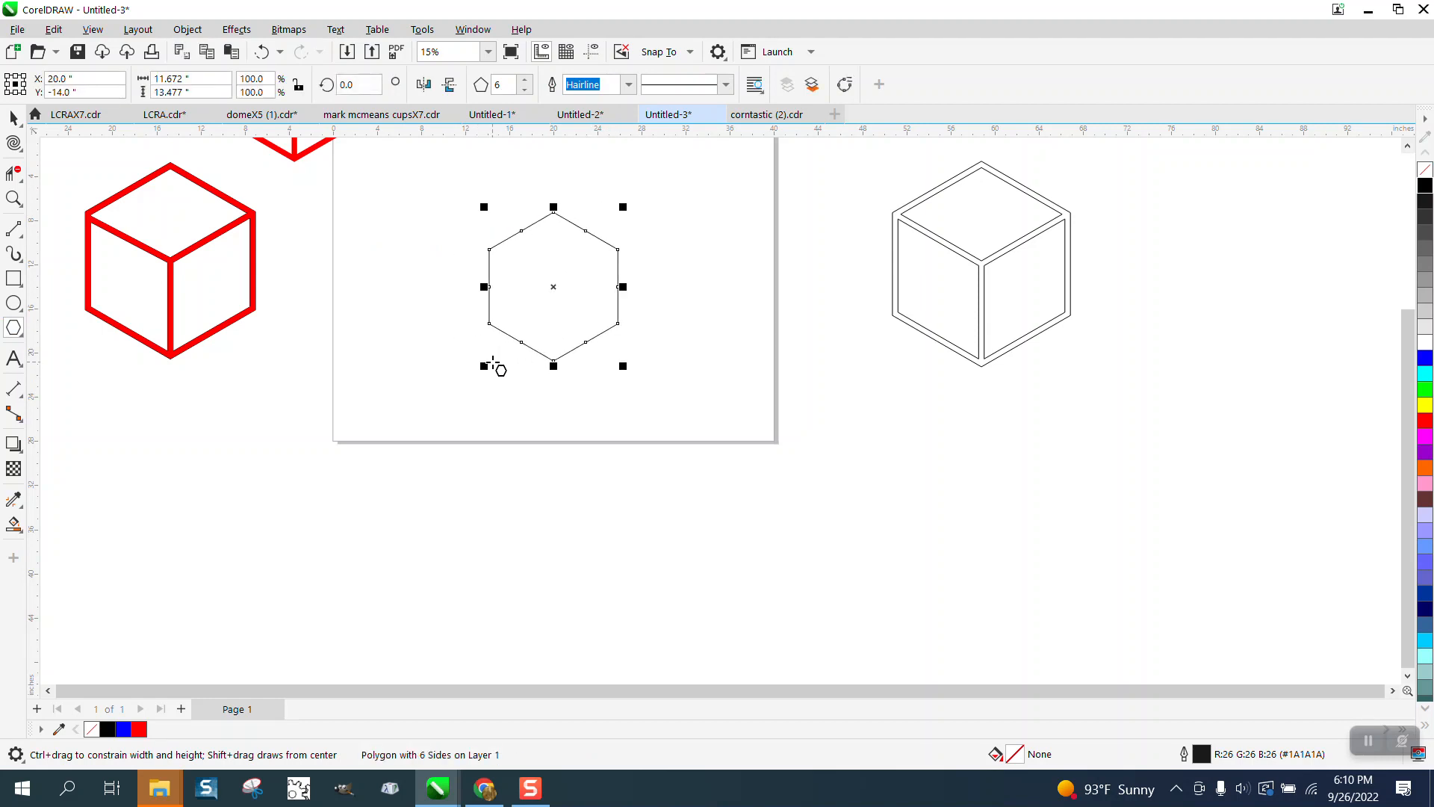
Draw connected 2-point lines joining the new hexagon's centre to its upper-left, upper-right and bottom corners
{"action": "left_click", "coordinate": [24, 240]}
{"action": "left_click", "coordinate": [75, 249]}
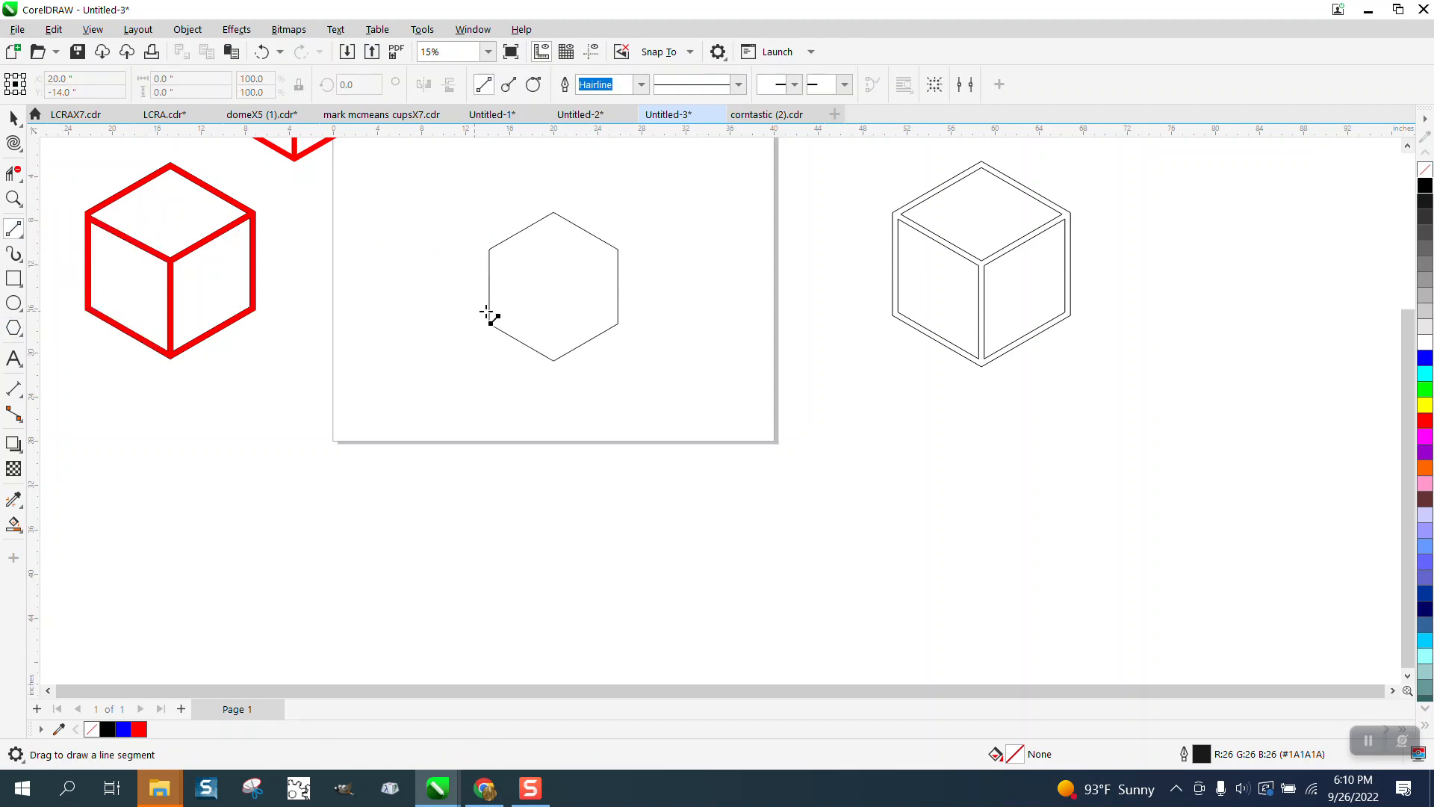
{"action": "left_click_drag", "start_coordinate": [553, 288], "coordinate": [489, 249]}
{"action": "left_click", "coordinate": [13, 198]}
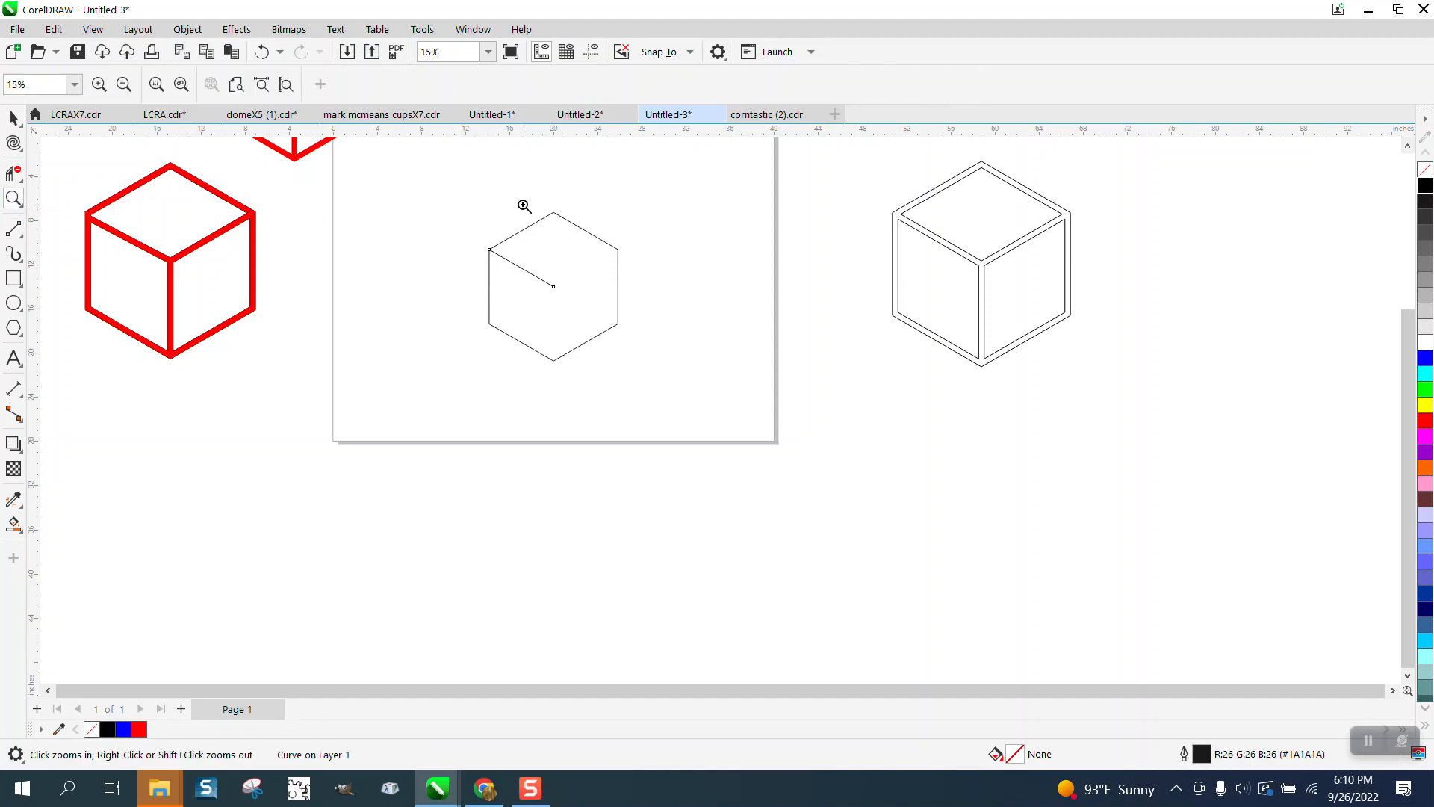
{"action": "left_click_drag", "start_coordinate": [479, 193], "coordinate": [730, 429]}
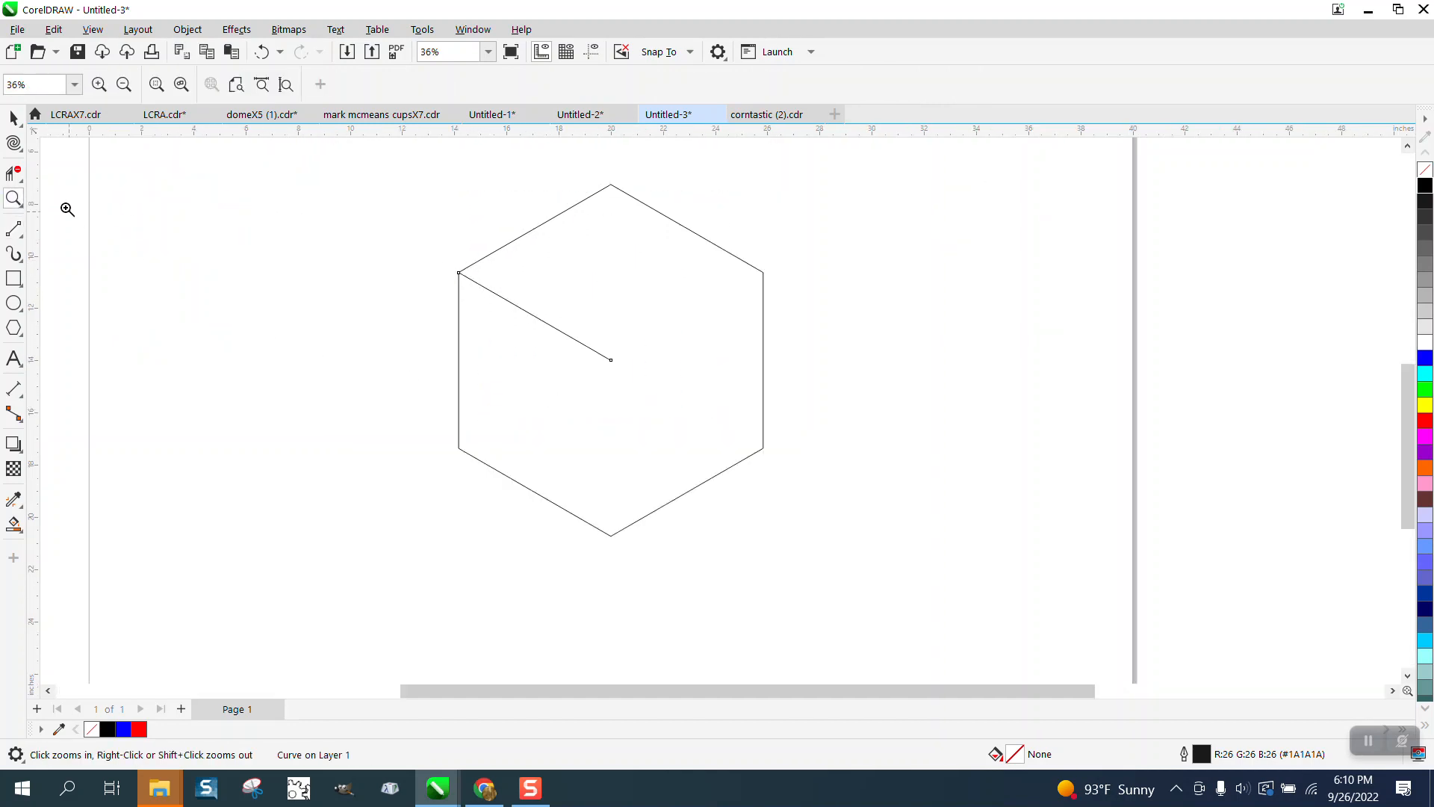
{"action": "left_click", "coordinate": [14, 229]}
{"action": "left_click", "coordinate": [99, 251]}
{"action": "left_click_drag", "start_coordinate": [611, 361], "coordinate": [762, 272]}
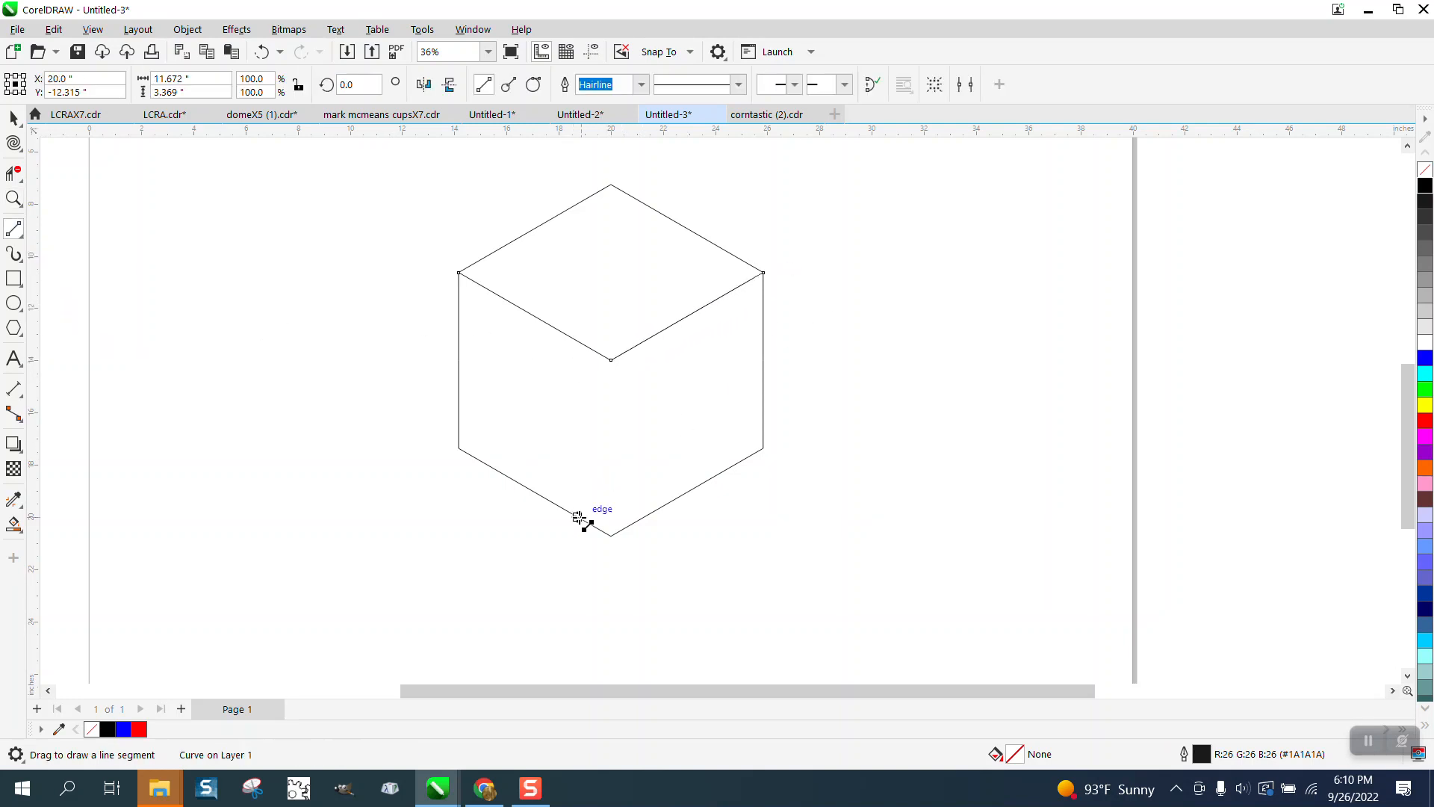
{"action": "left_click_drag", "start_coordinate": [611, 535], "coordinate": [611, 361]}
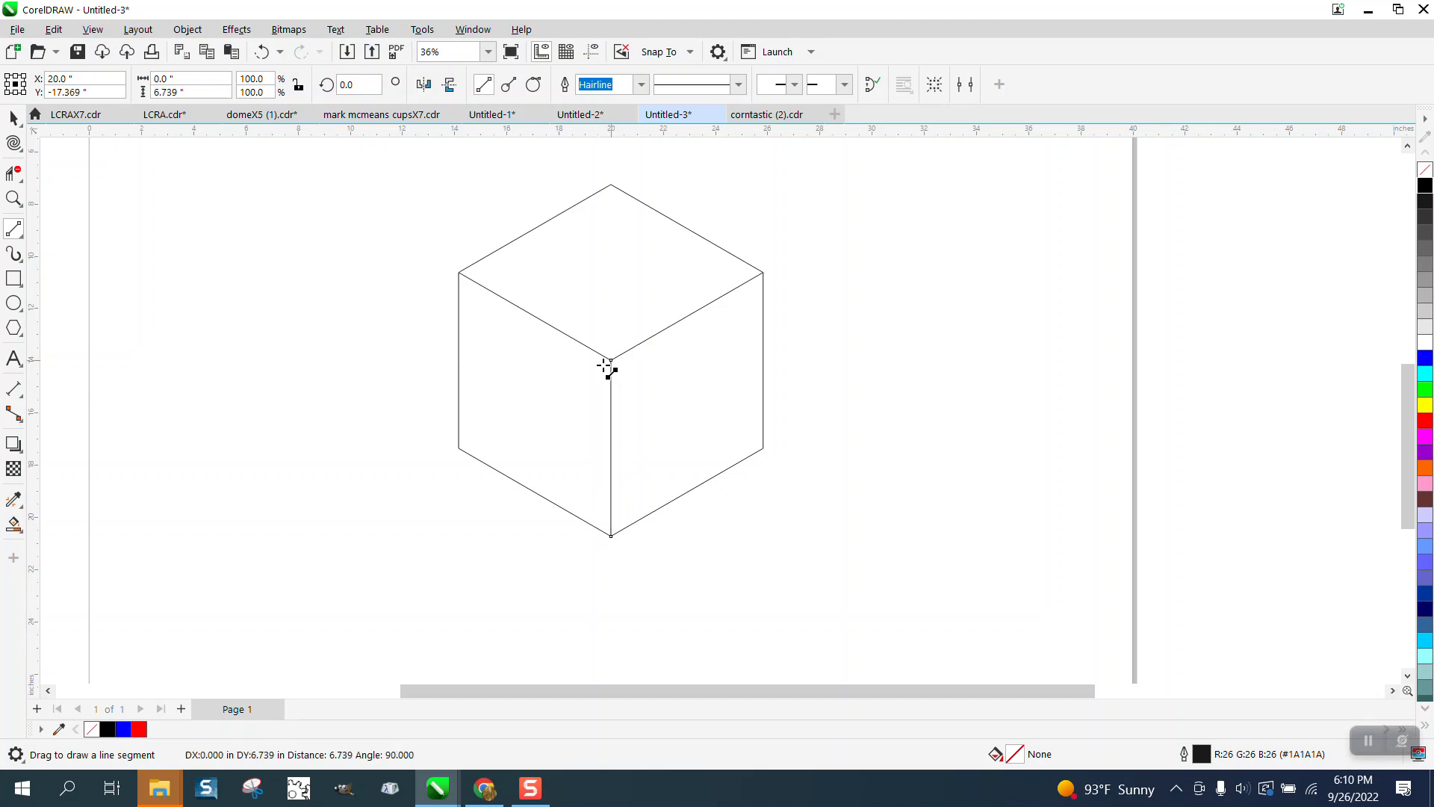
Combine the hexagon and its inner lines into one curve with a 0.5 in outline
{"action": "left_click", "coordinate": [13, 117]}
{"action": "left_click_drag", "start_coordinate": [391, 171], "coordinate": [882, 562]}
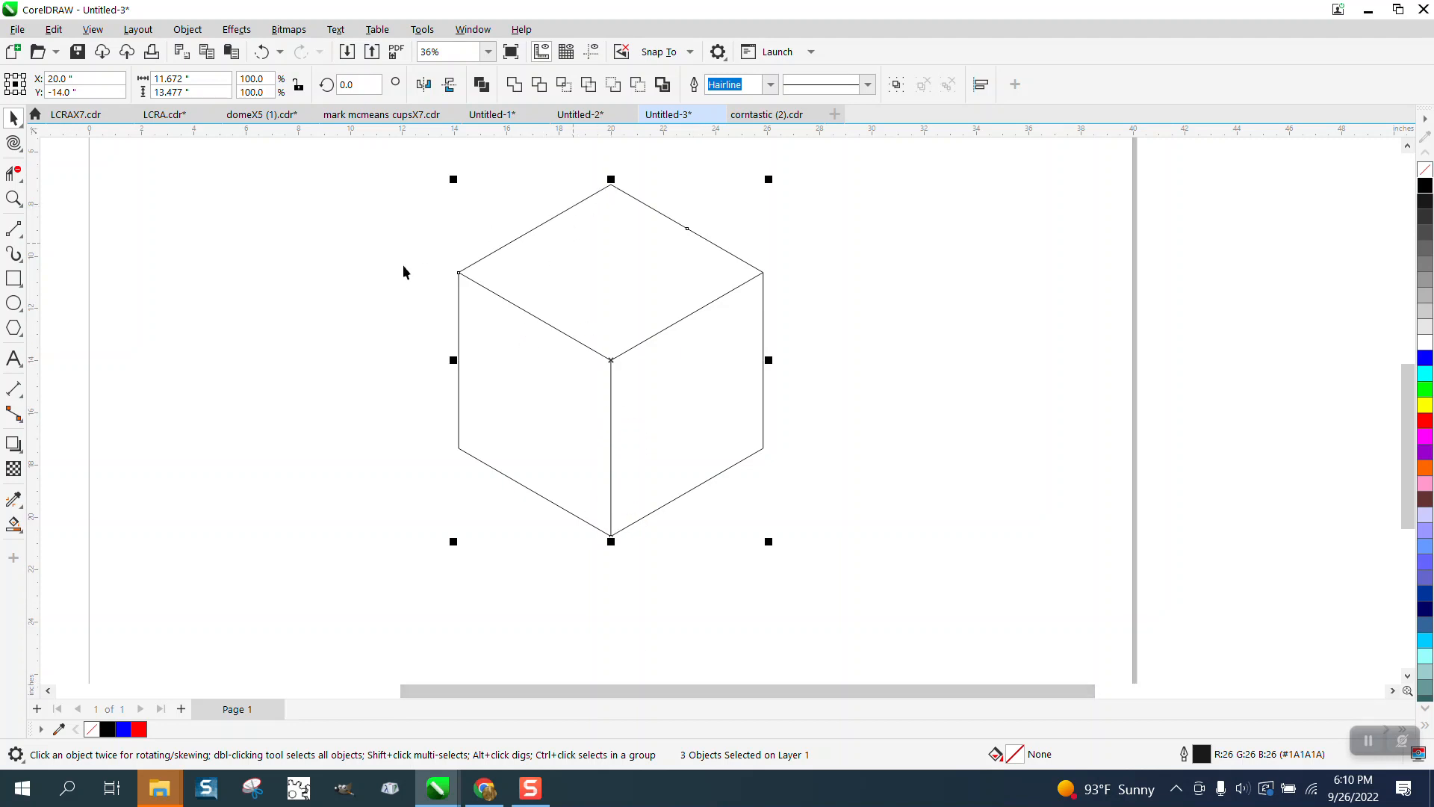
{"action": "left_click", "coordinate": [317, 374]}
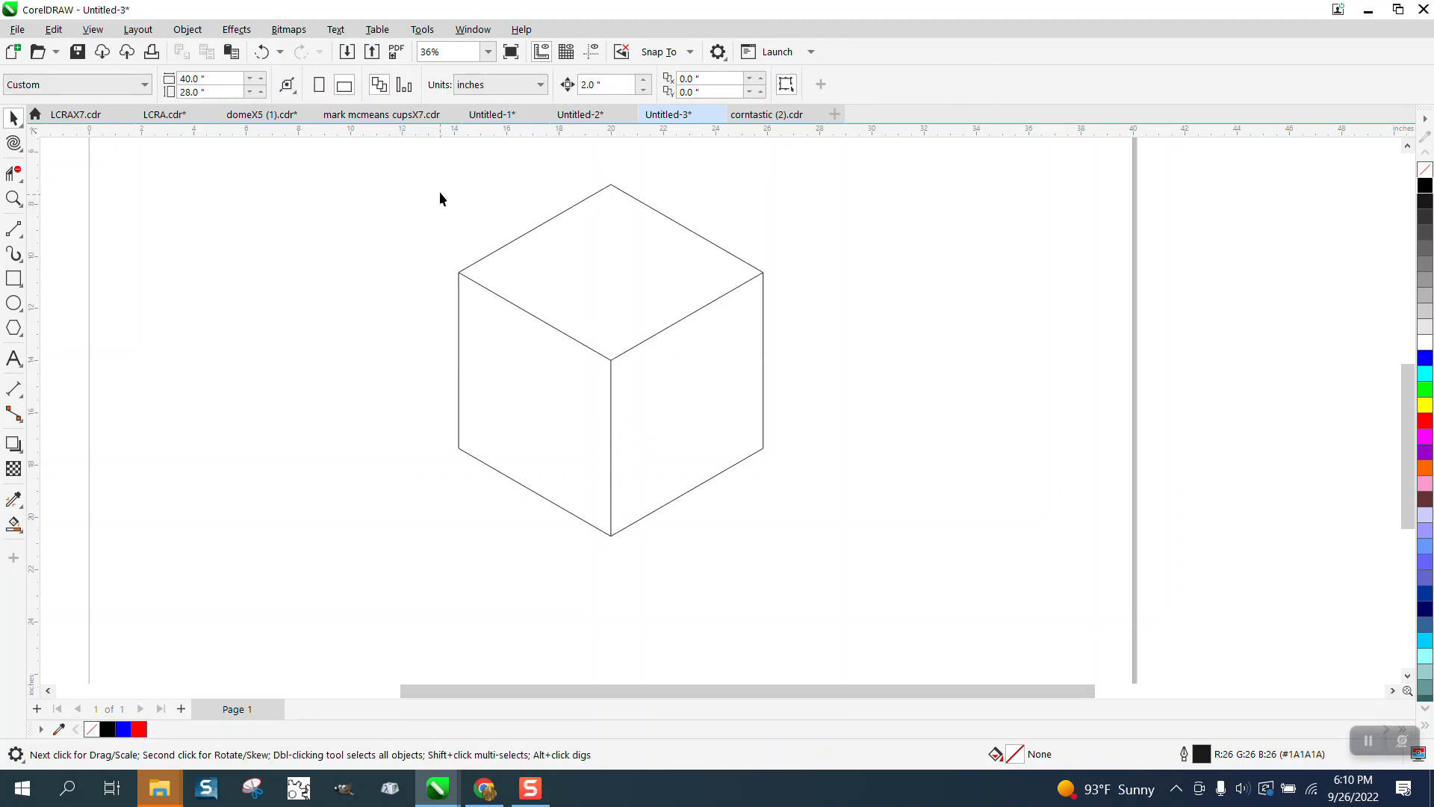
{"action": "left_click_drag", "start_coordinate": [844, 565], "coordinate": [844, 565]}
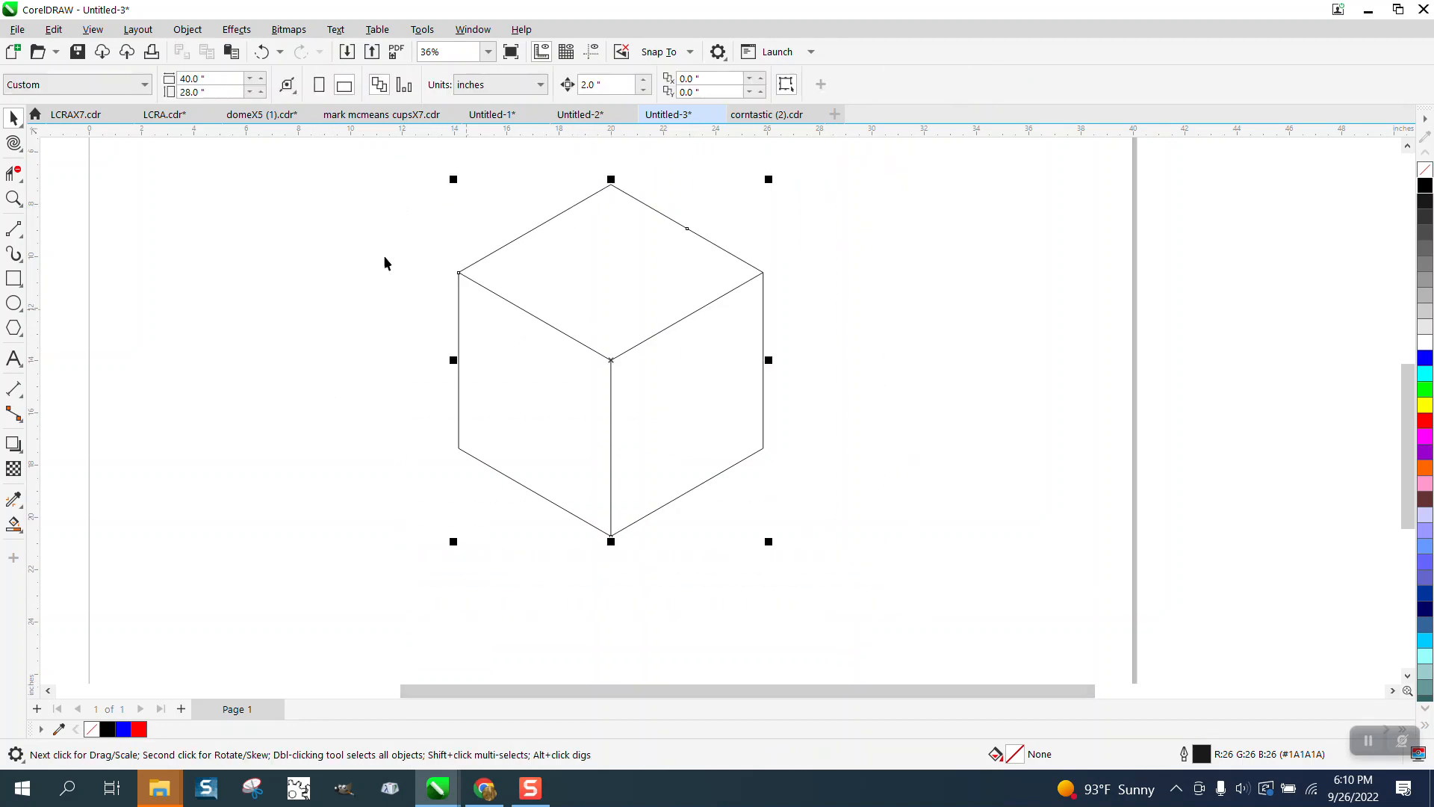
{"action": "left_click", "coordinate": [188, 29]}
{"action": "left_click", "coordinate": [224, 412]}
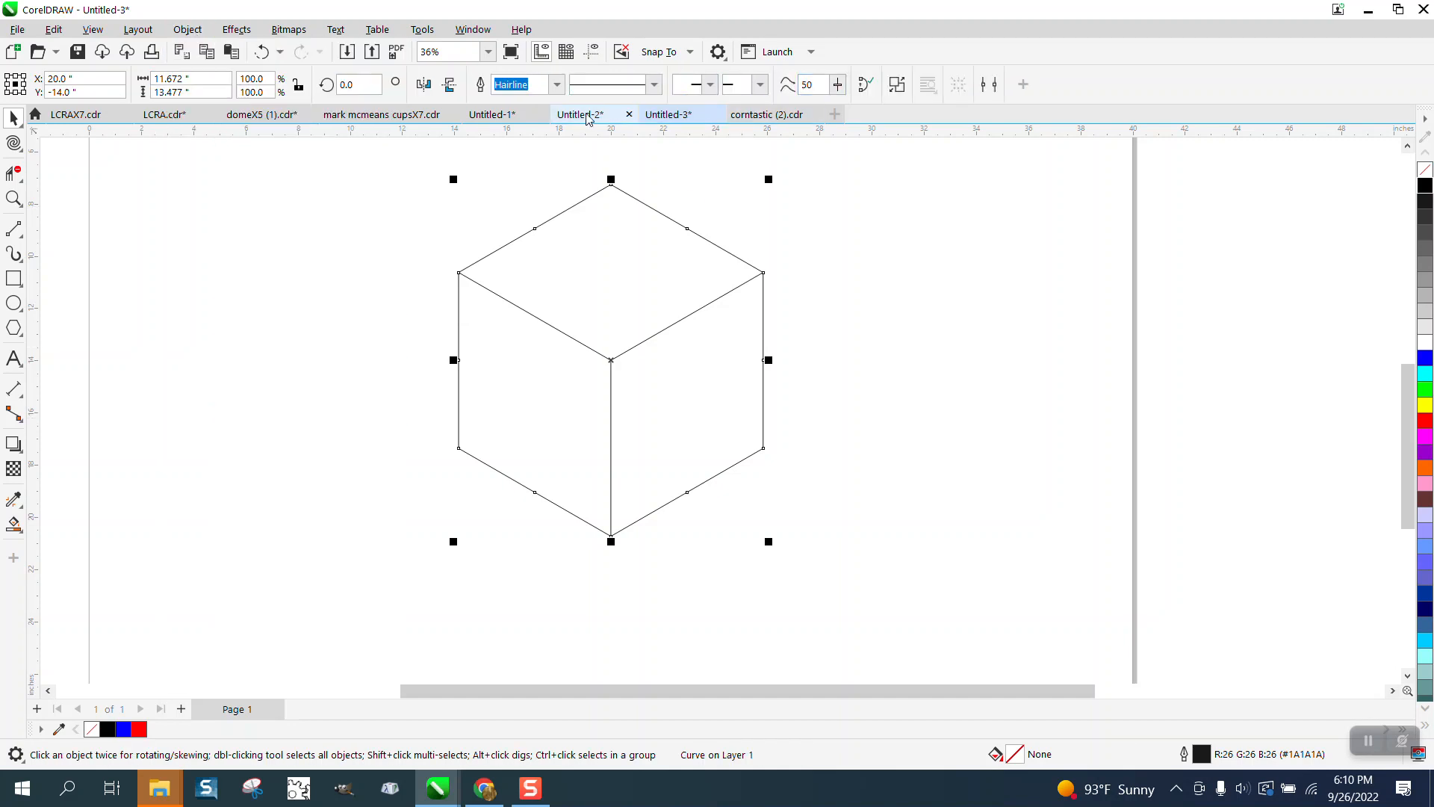
{"action": "left_click", "coordinate": [556, 84]}
{"action": "left_click", "coordinate": [523, 268]}
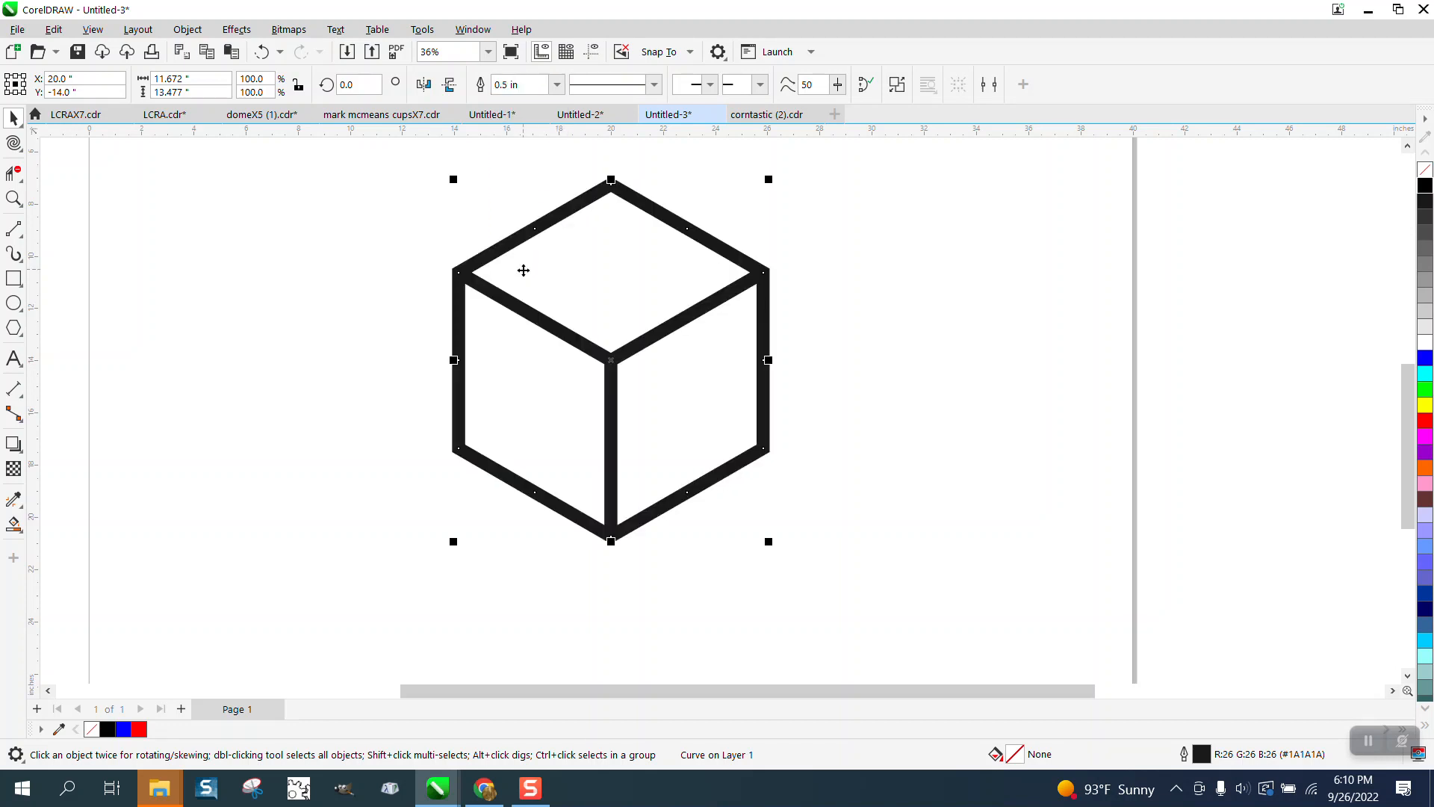
Convert the cube's thick outline to an object and give it no fill and a black hairline outline
{"action": "left_click", "coordinate": [187, 29]}
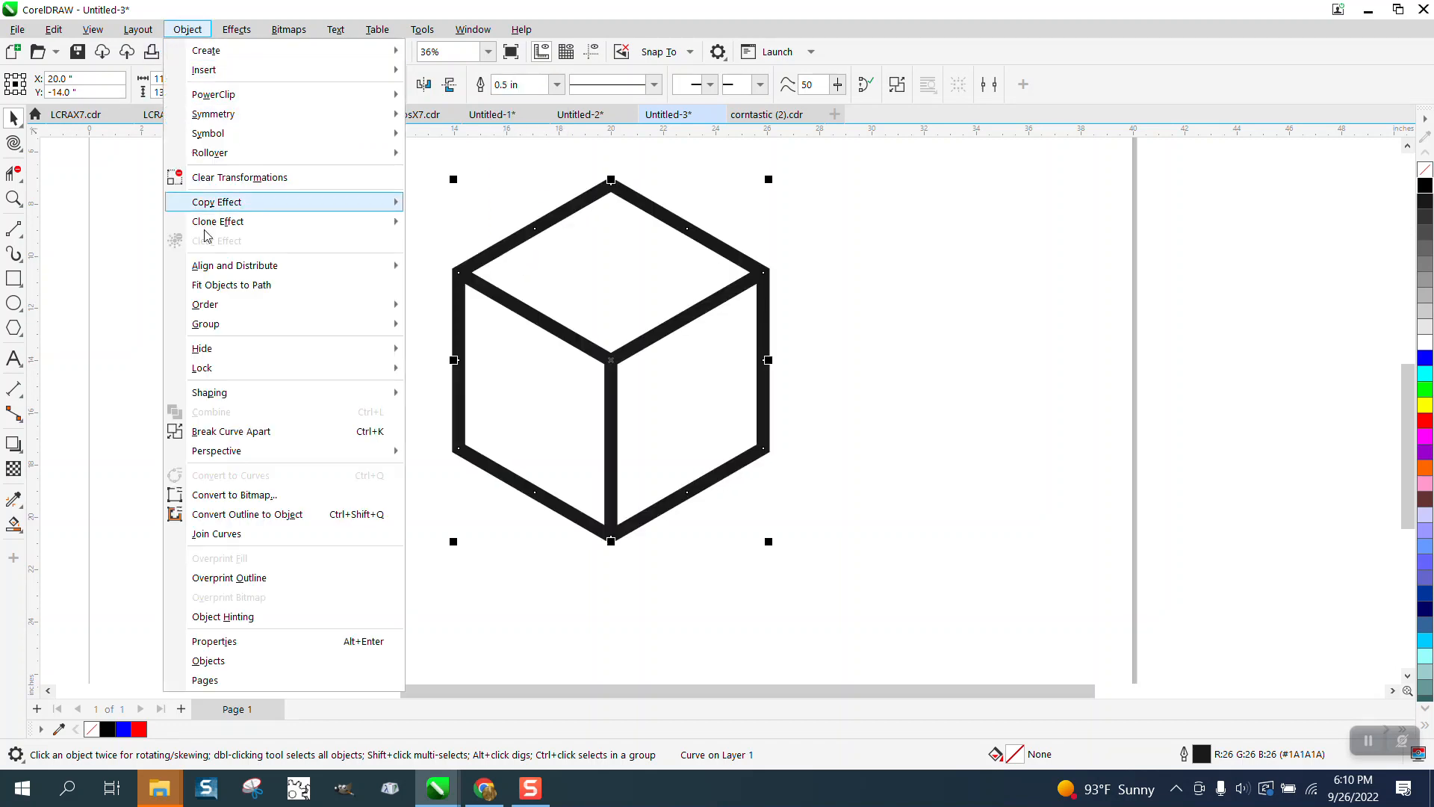
{"action": "left_click", "coordinate": [256, 516]}
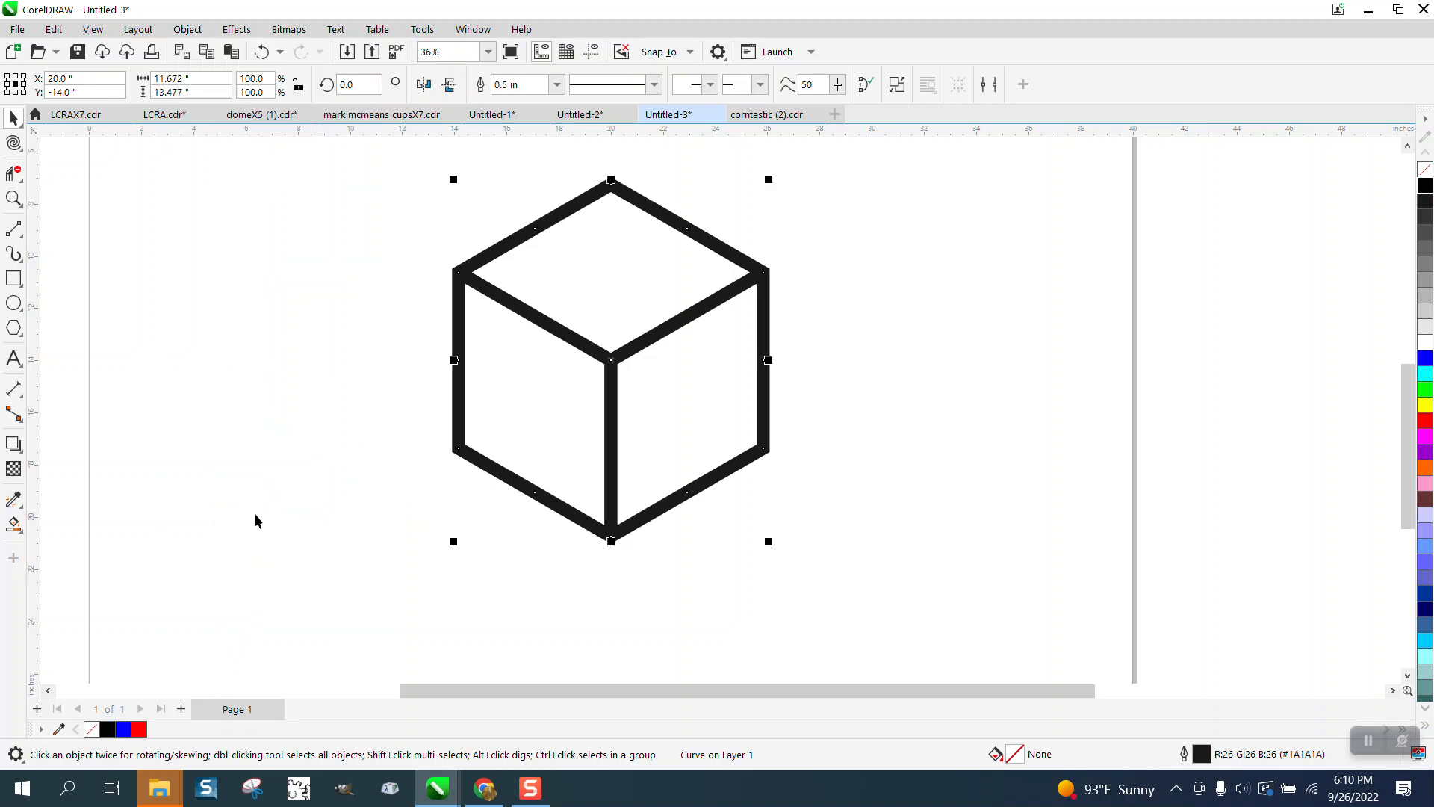
{"action": "left_click", "coordinate": [1423, 171]}
{"action": "right_click", "coordinate": [1425, 187]}
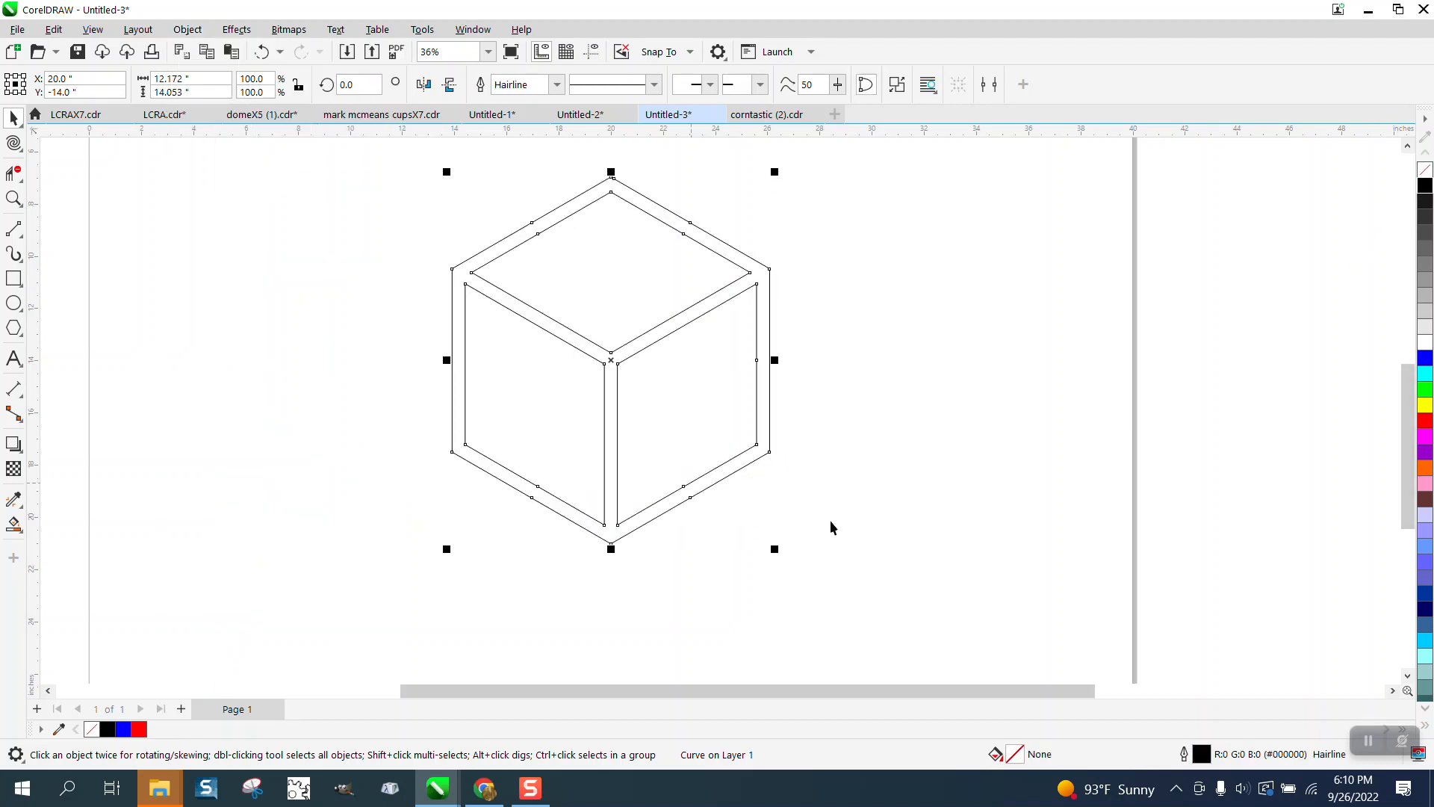
{"action": "left_click", "coordinate": [806, 476]}
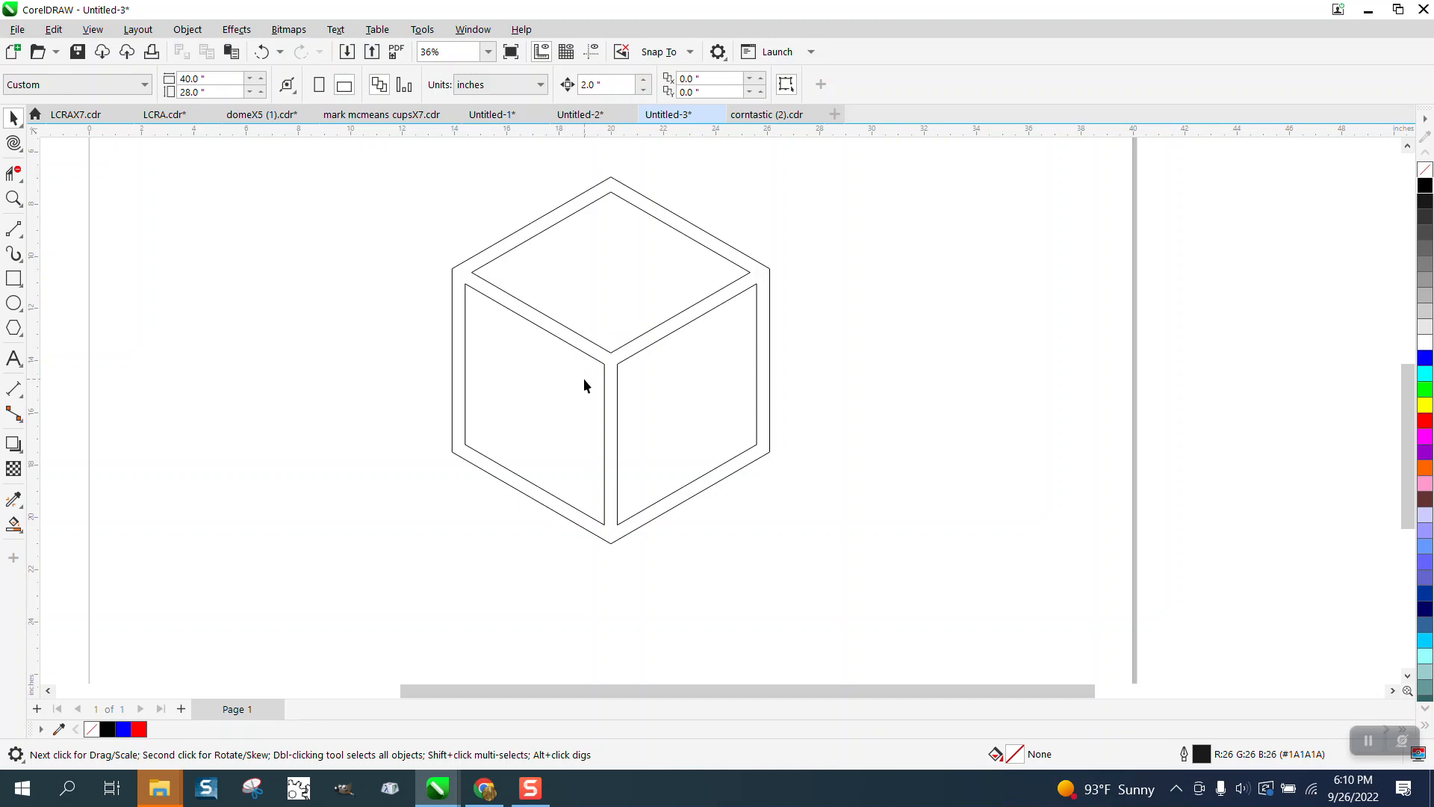
Examine the new cube frame up close and alongside the other cube examples around the page
{"action": "left_click", "coordinate": [14, 198]}
{"action": "left_click_drag", "start_coordinate": [407, 217], "coordinate": [951, 522]}
{"action": "right_click", "coordinate": [567, 359]}
{"action": "right_click", "coordinate": [697, 400]}
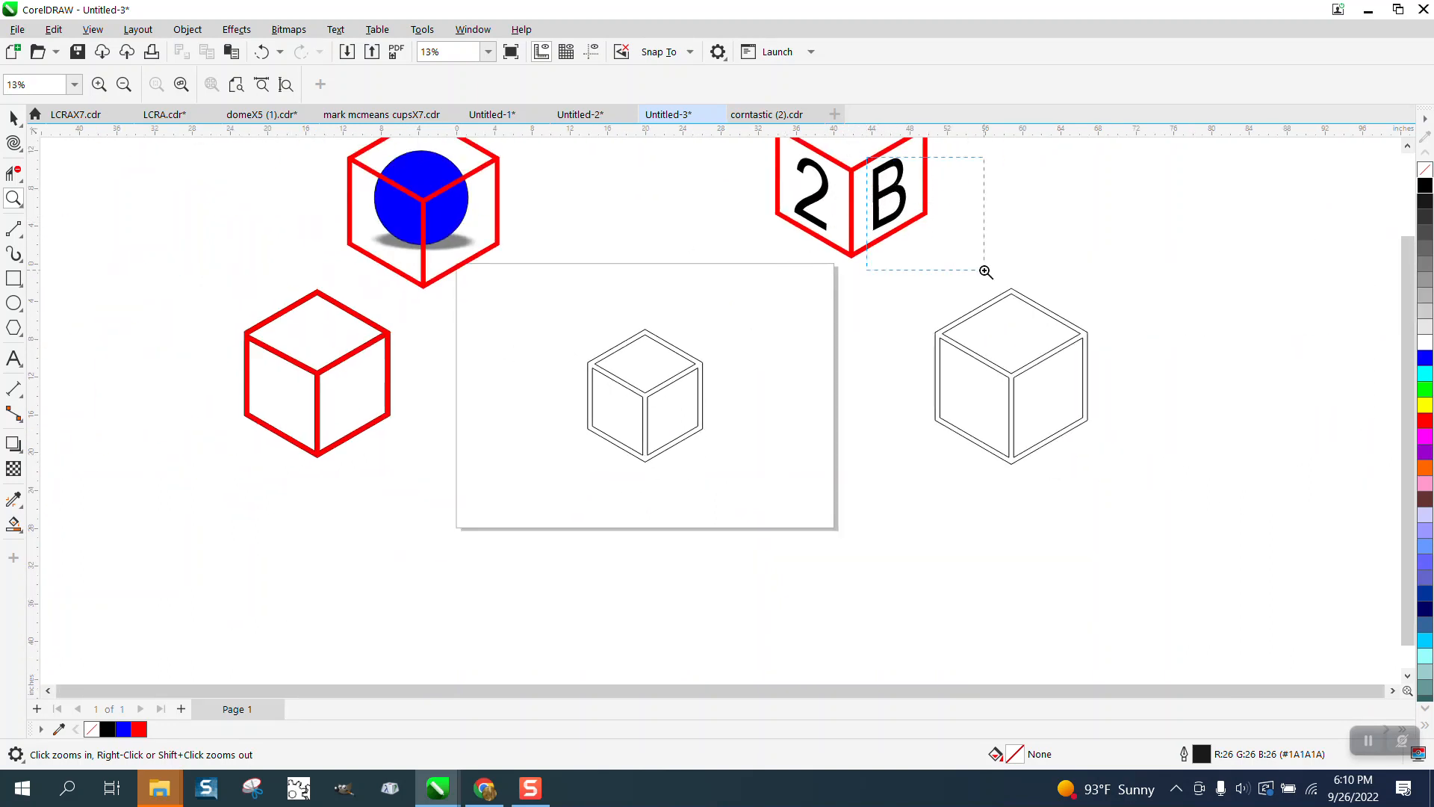
{"action": "left_click_drag", "start_coordinate": [981, 271], "coordinate": [985, 274]}
{"action": "right_click", "coordinate": [598, 287]}
{"action": "right_click", "coordinate": [592, 282]}
{"action": "right_click", "coordinate": [596, 269]}
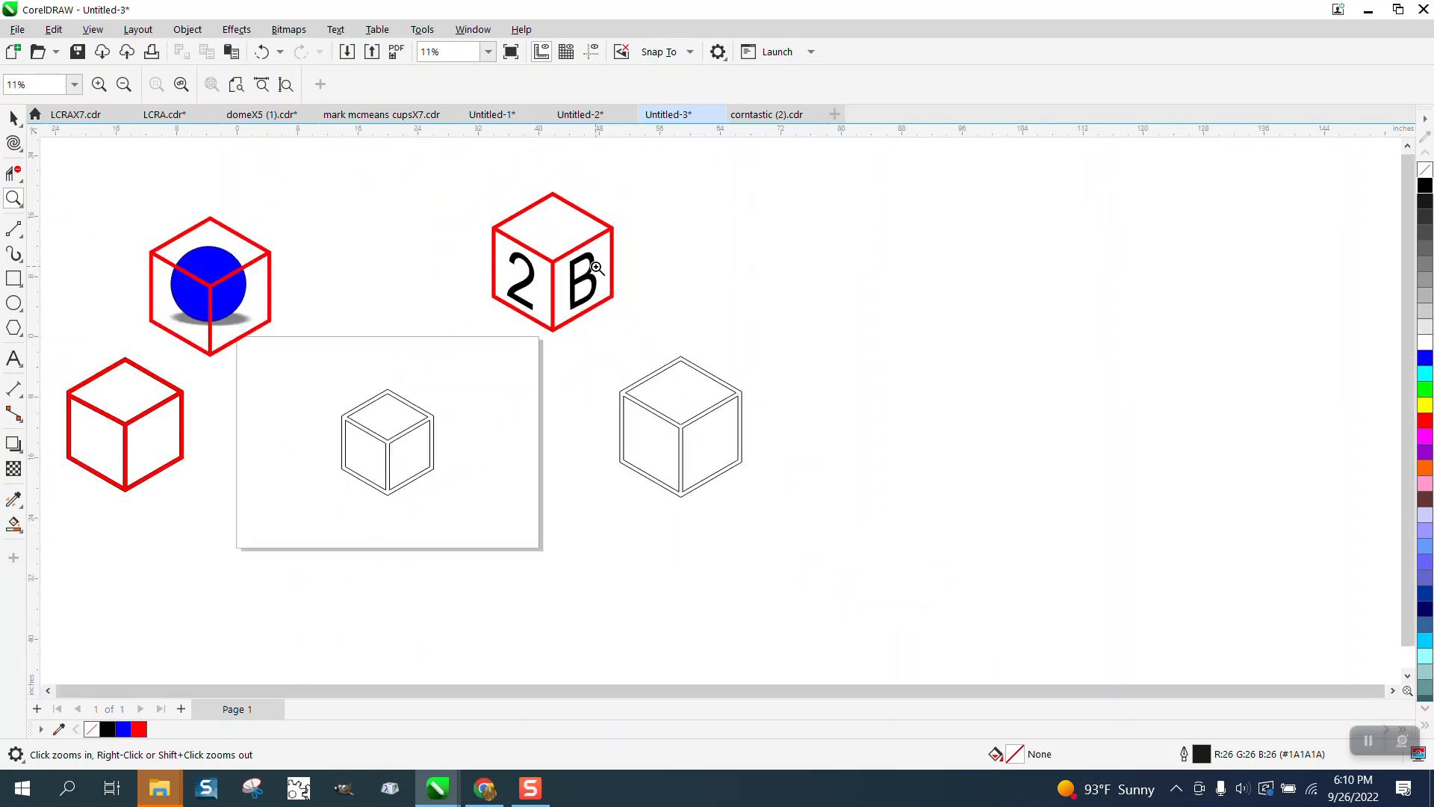
{"action": "right_click", "coordinate": [586, 270]}
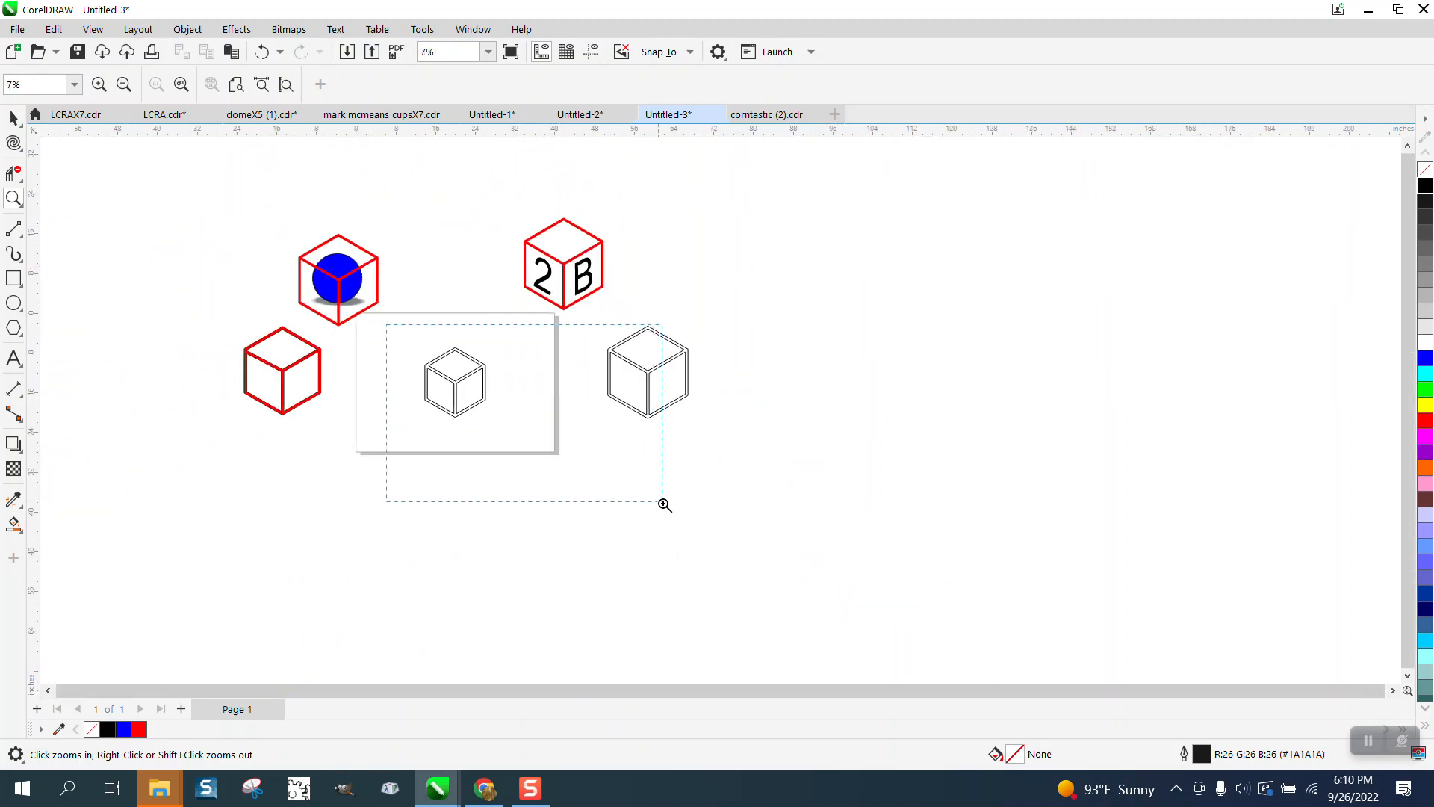
{"action": "left_click_drag", "start_coordinate": [386, 324], "coordinate": [655, 502]}
Copy the cube's right face with Smart Fill, placed beside the cube with no fill and a black hairline outline
{"action": "left_click", "coordinate": [14, 277]}
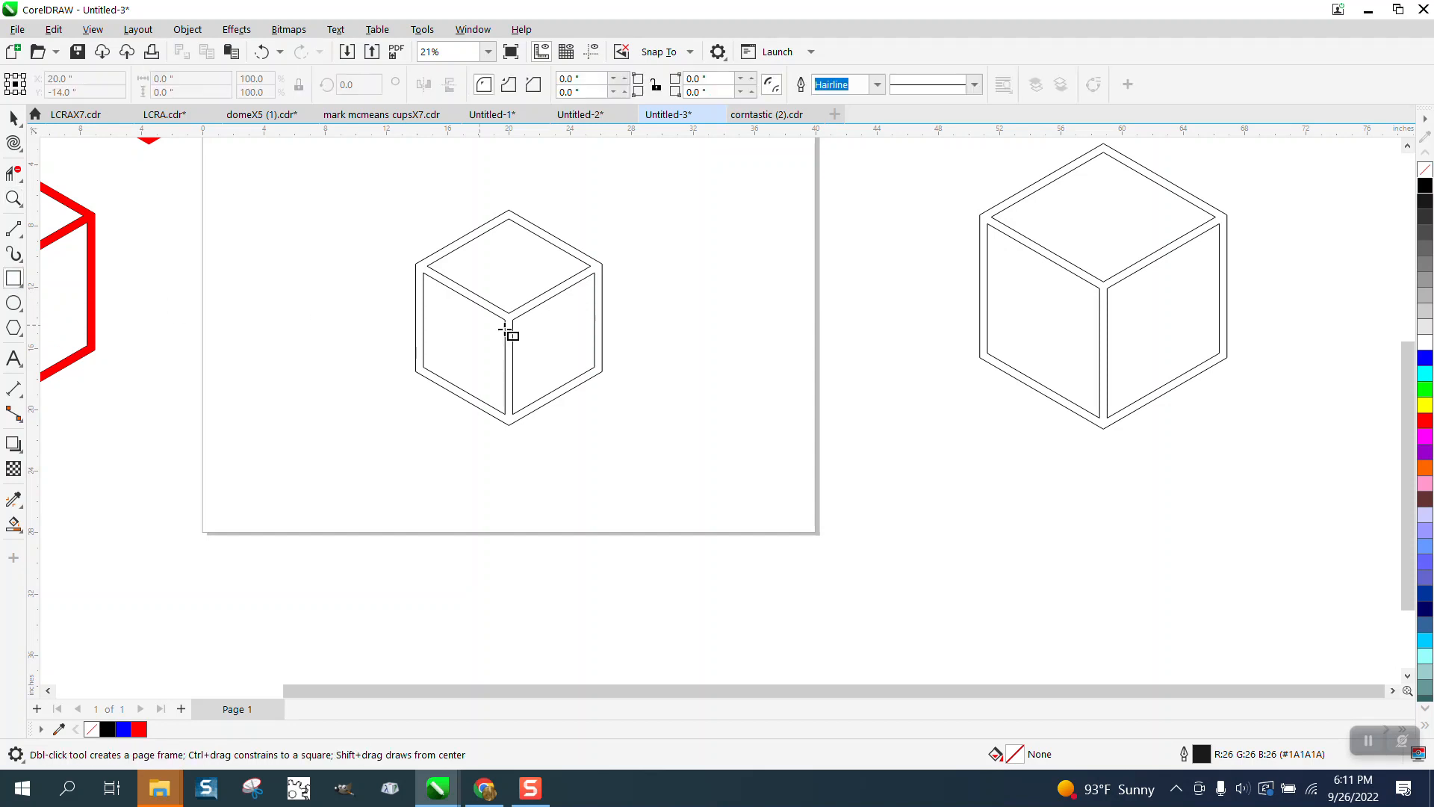
{"action": "left_click", "coordinate": [13, 523]}
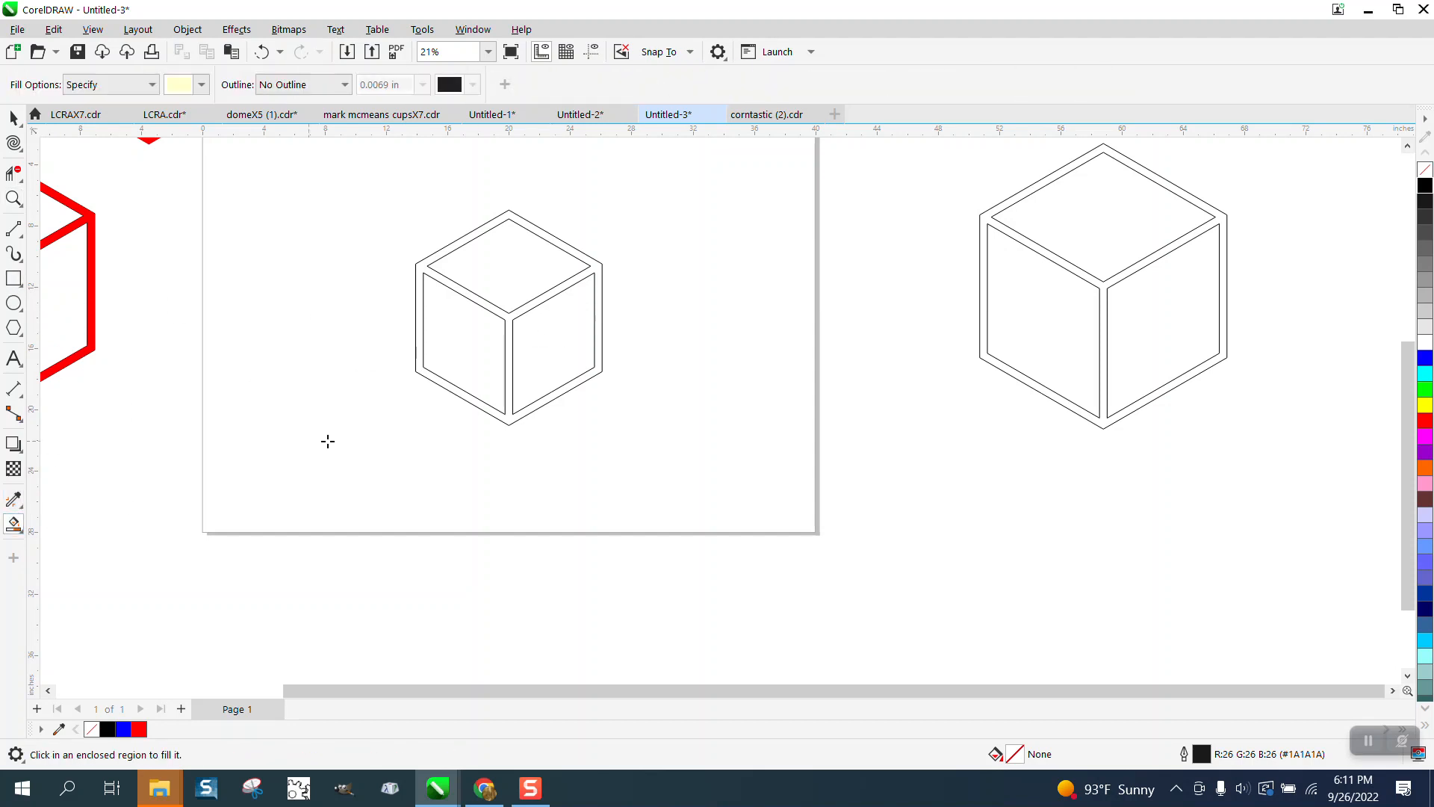
{"action": "left_click", "coordinate": [544, 350]}
{"action": "key", "text": "Right"}
{"action": "key", "text": "Right"}
{"action": "key", "text": "Right"}
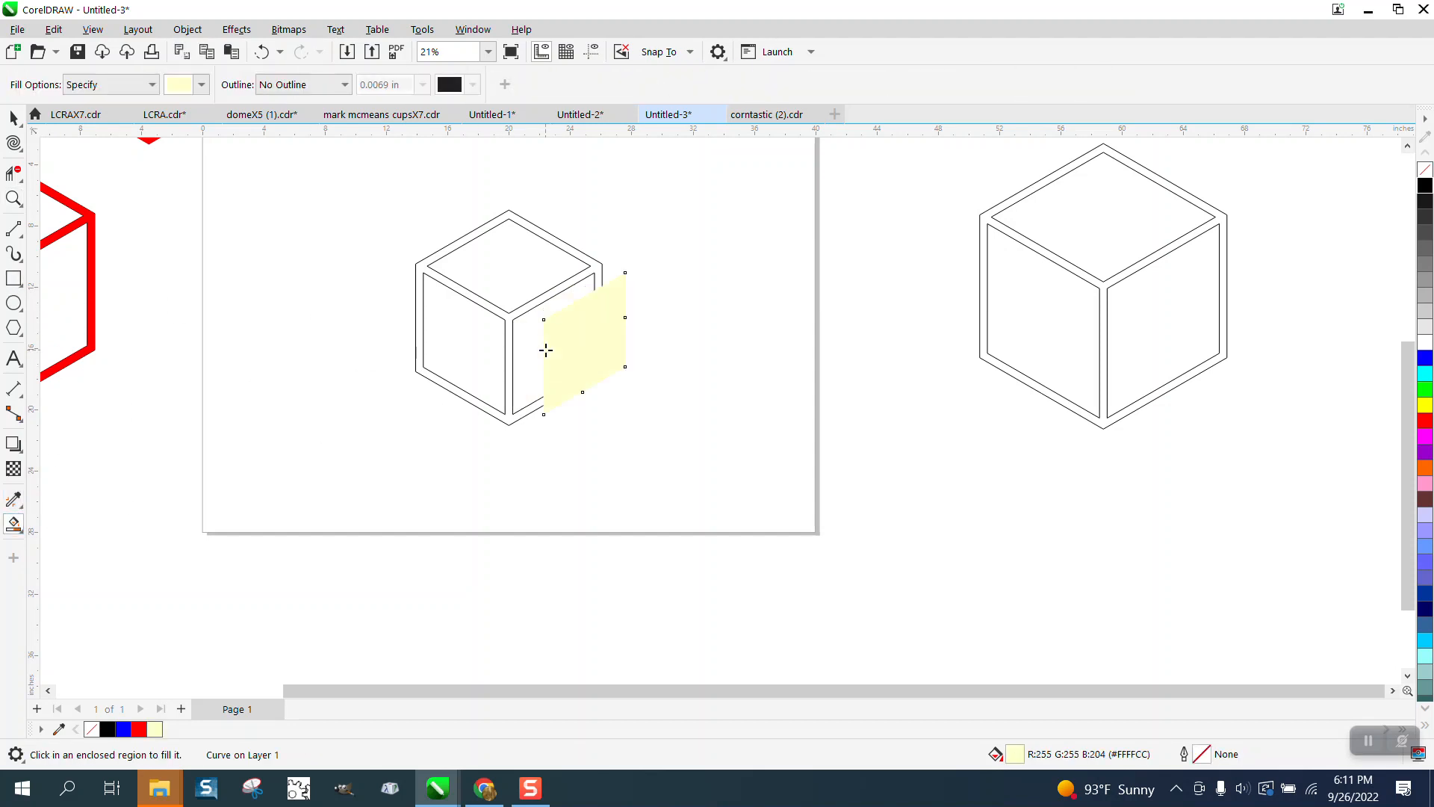
{"action": "left_click", "coordinate": [1425, 169]}
{"action": "right_click", "coordinate": [1426, 184]}
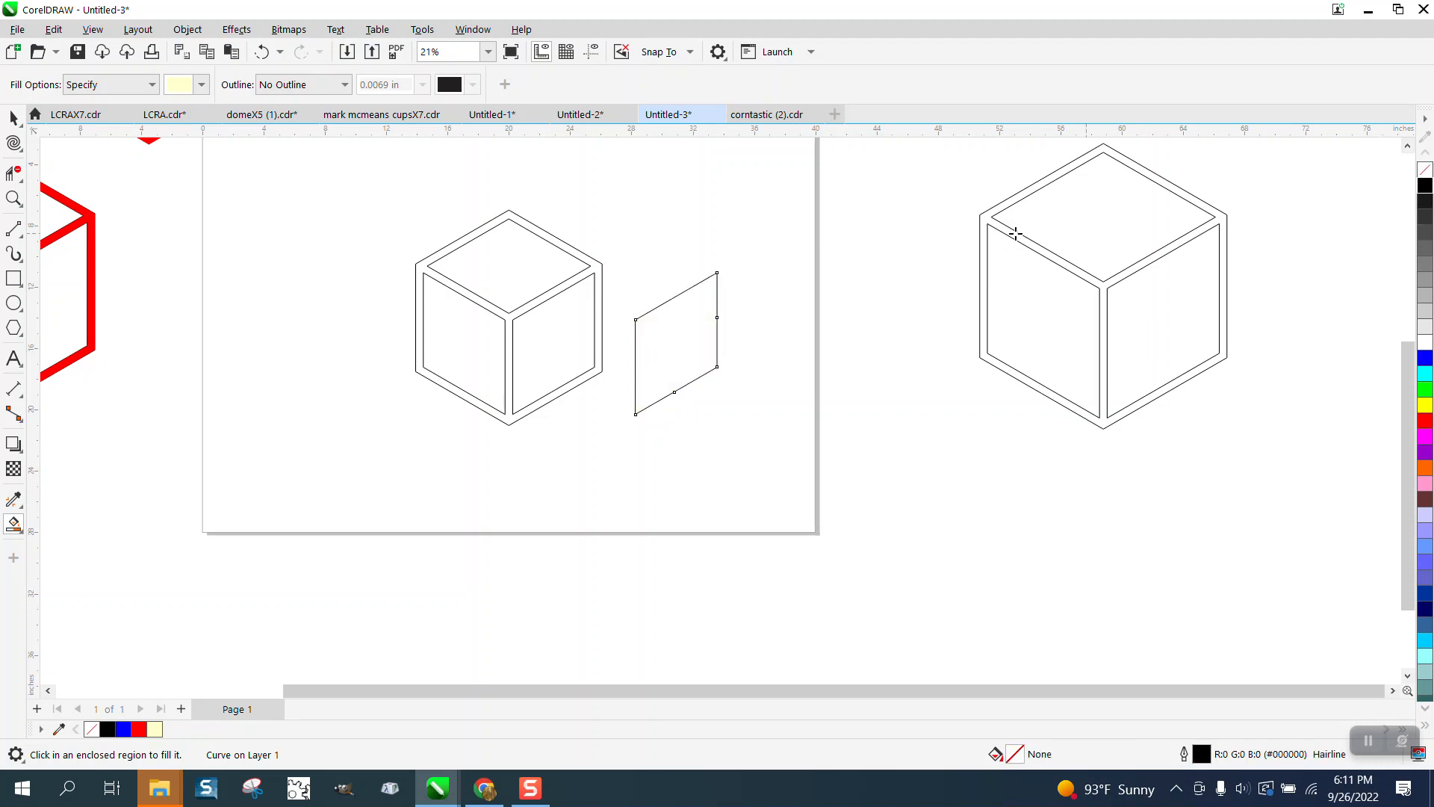
Add an inside contour with 1 step and a 0.5 inch offset to the copied face
{"action": "left_click", "coordinate": [237, 30]}
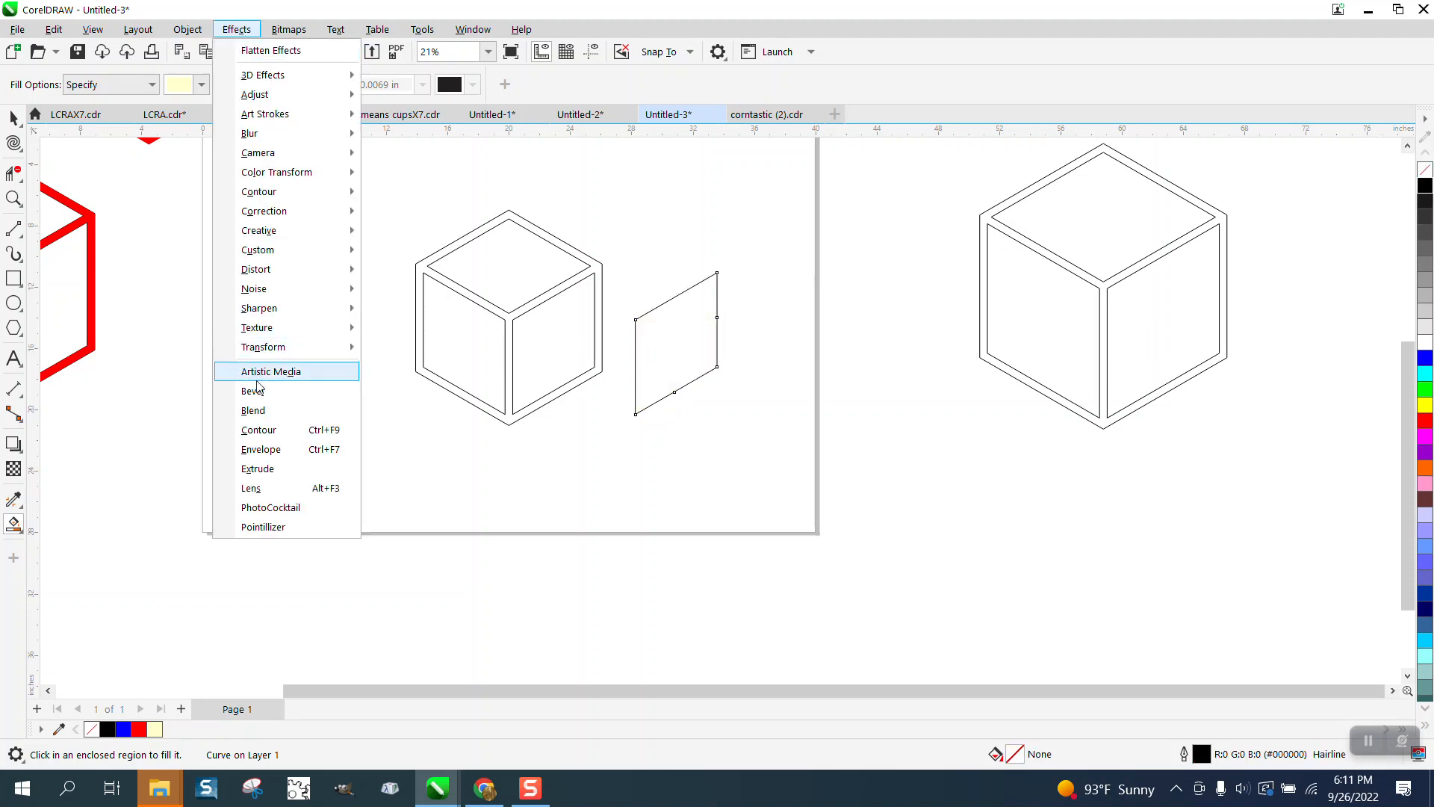
{"action": "left_click", "coordinate": [247, 430]}
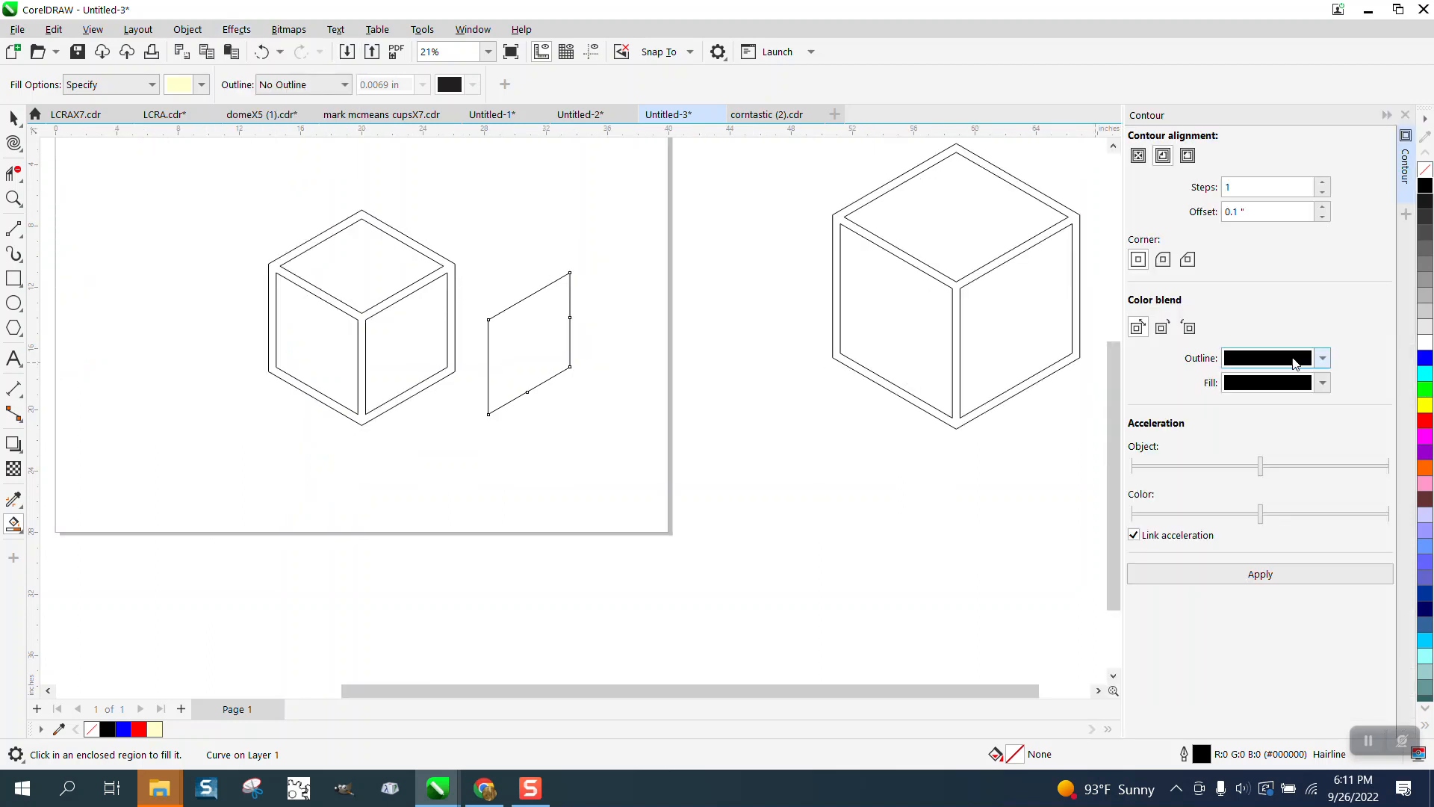
{"action": "left_click", "coordinate": [1269, 580]}
{"action": "left_click", "coordinate": [262, 52]}
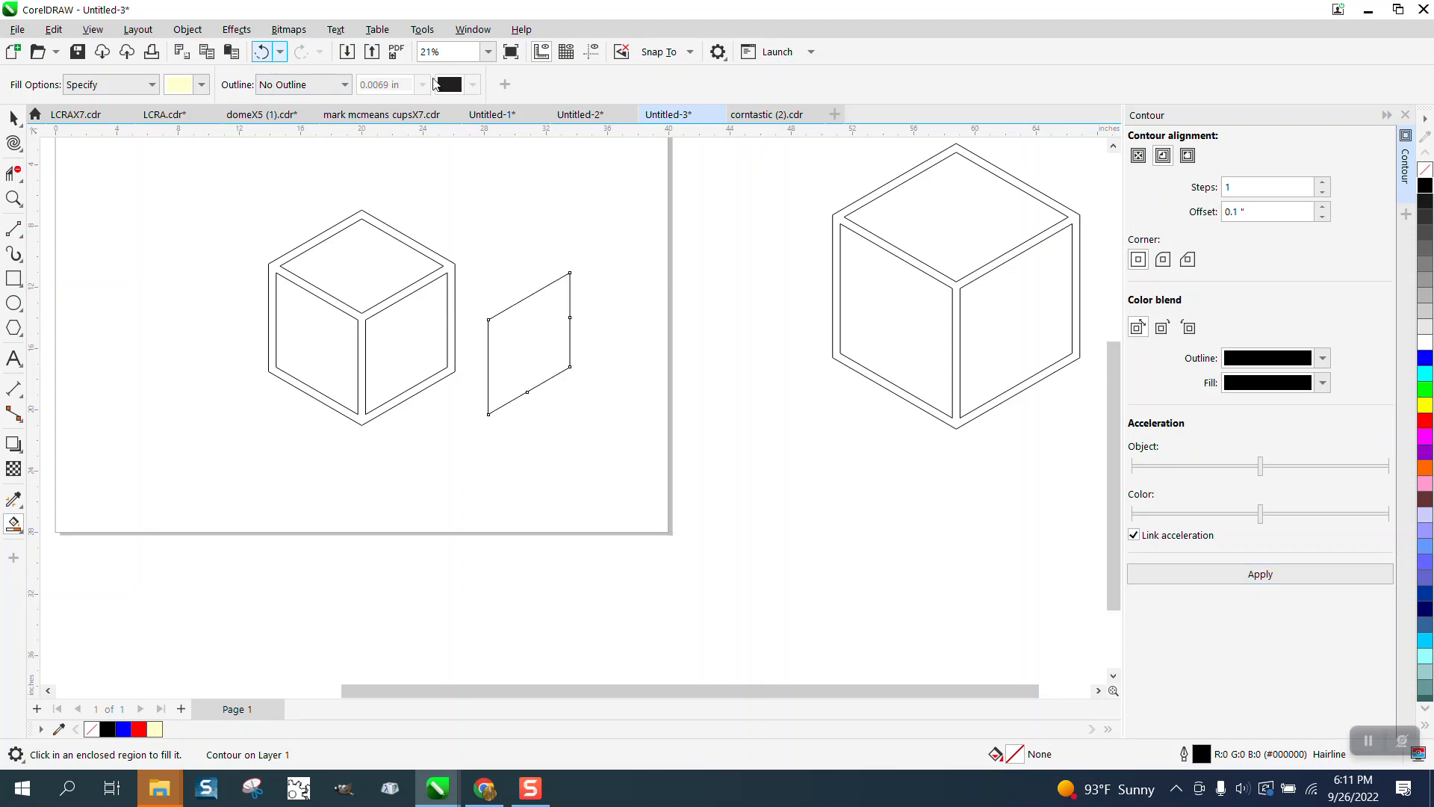
{"action": "left_click_drag", "start_coordinate": [1267, 212], "coordinate": [1172, 211]}
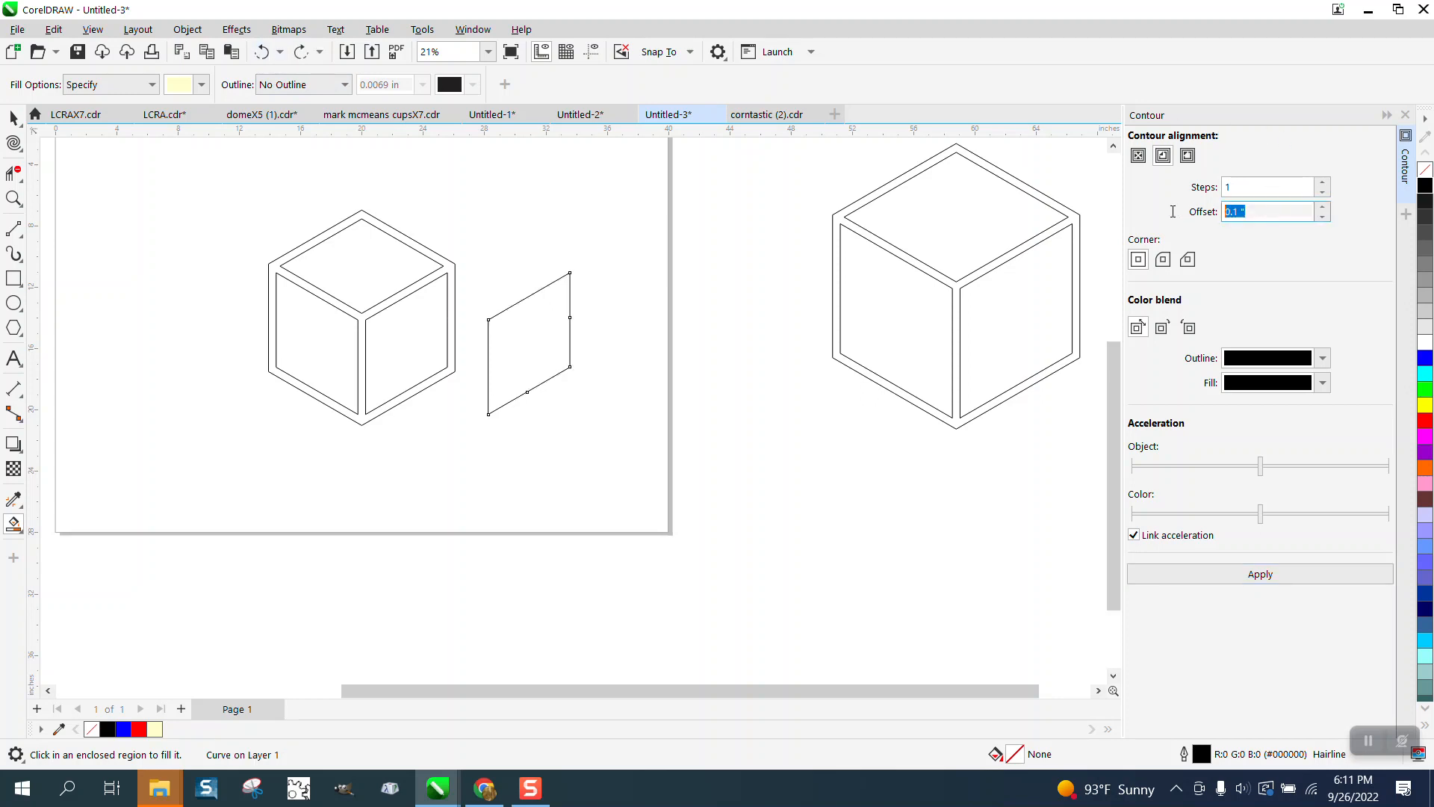
{"action": "type", "text": ".5"}
{"action": "left_click", "coordinate": [1280, 573]}
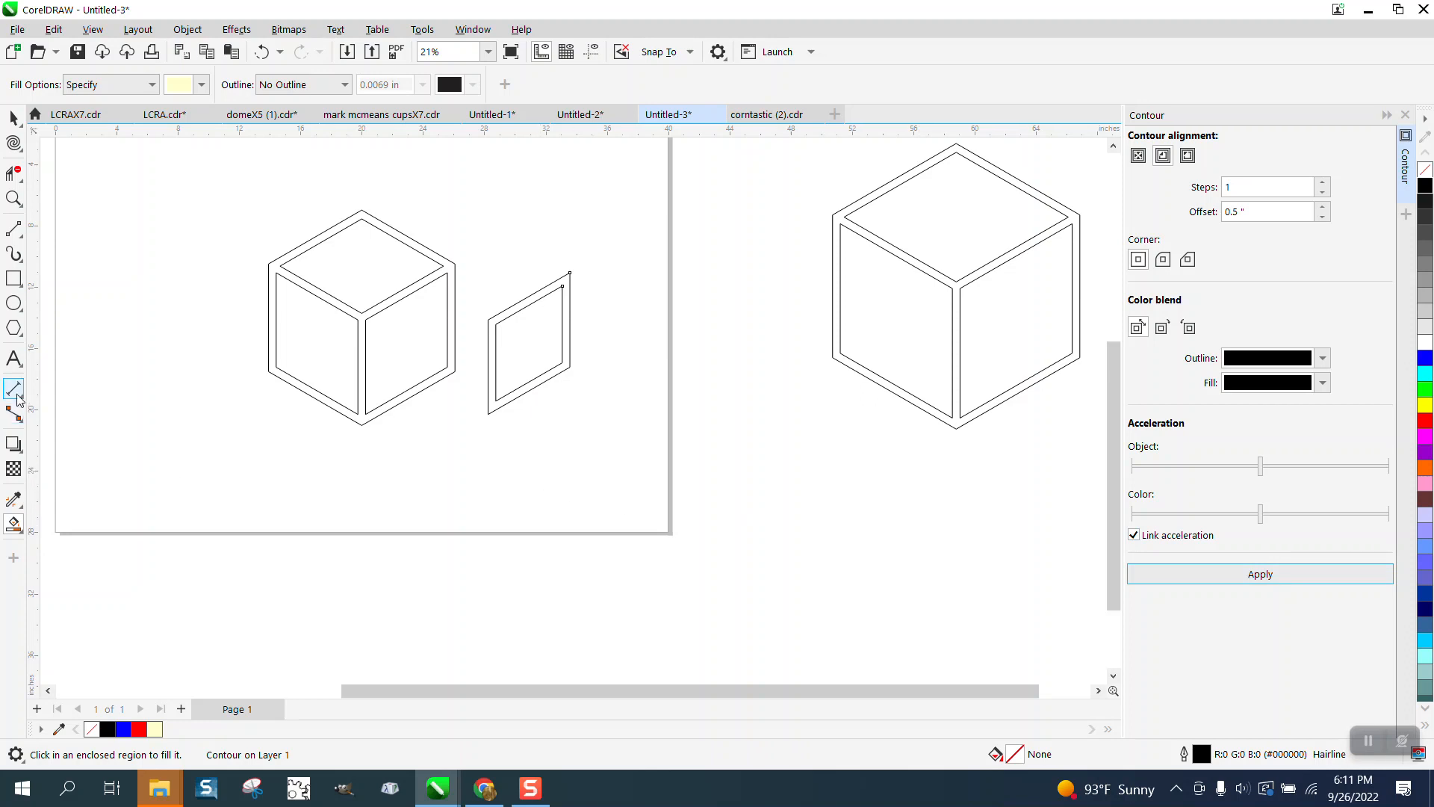
Add an Arial letter B about 3 inches wide and 4 inches high, and place it over the contoured face copy
{"action": "left_click", "coordinate": [14, 359]}
{"action": "left_click", "coordinate": [501, 475]}
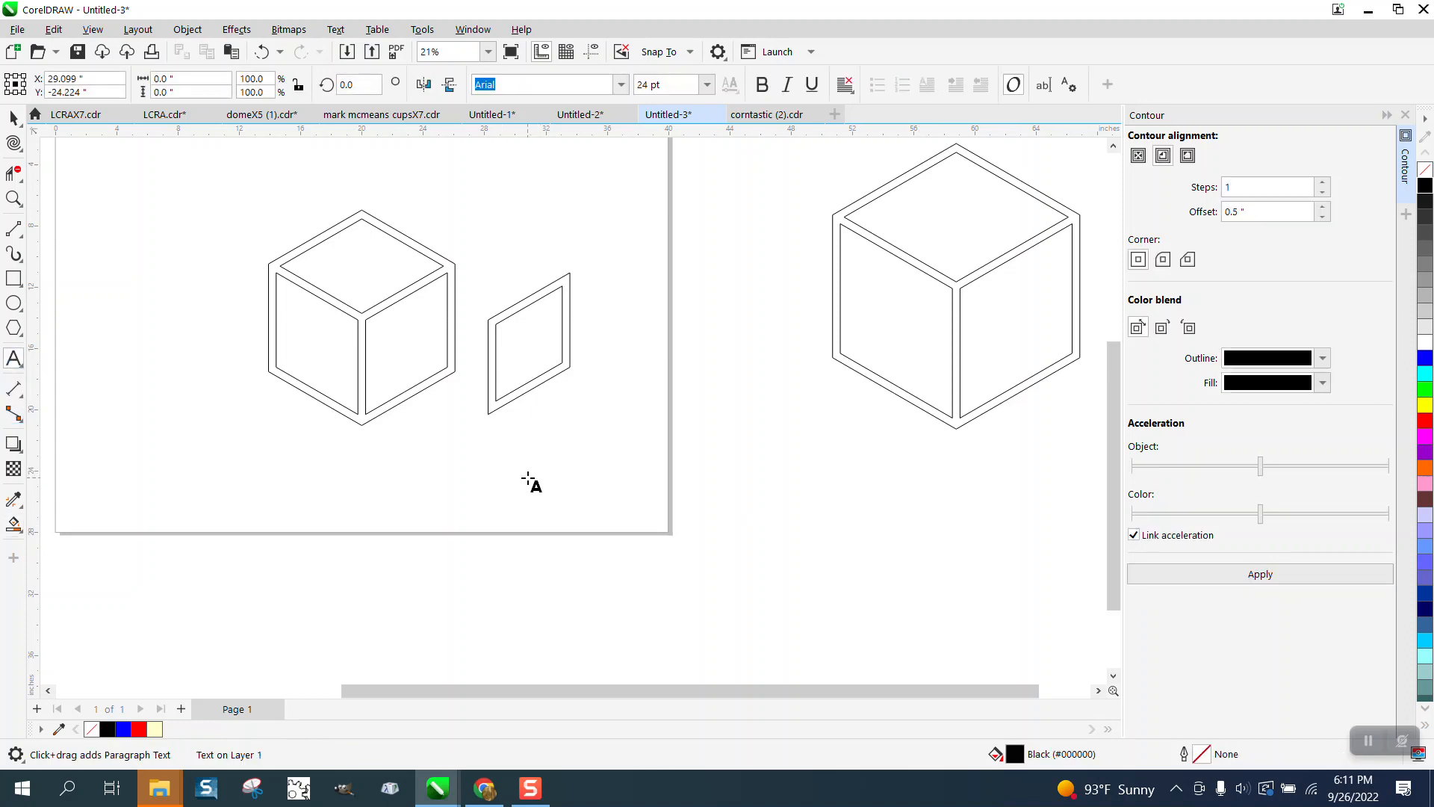
{"action": "type", "text": "B"}
{"action": "left_click_drag", "start_coordinate": [505, 475], "coordinate": [560, 533]}
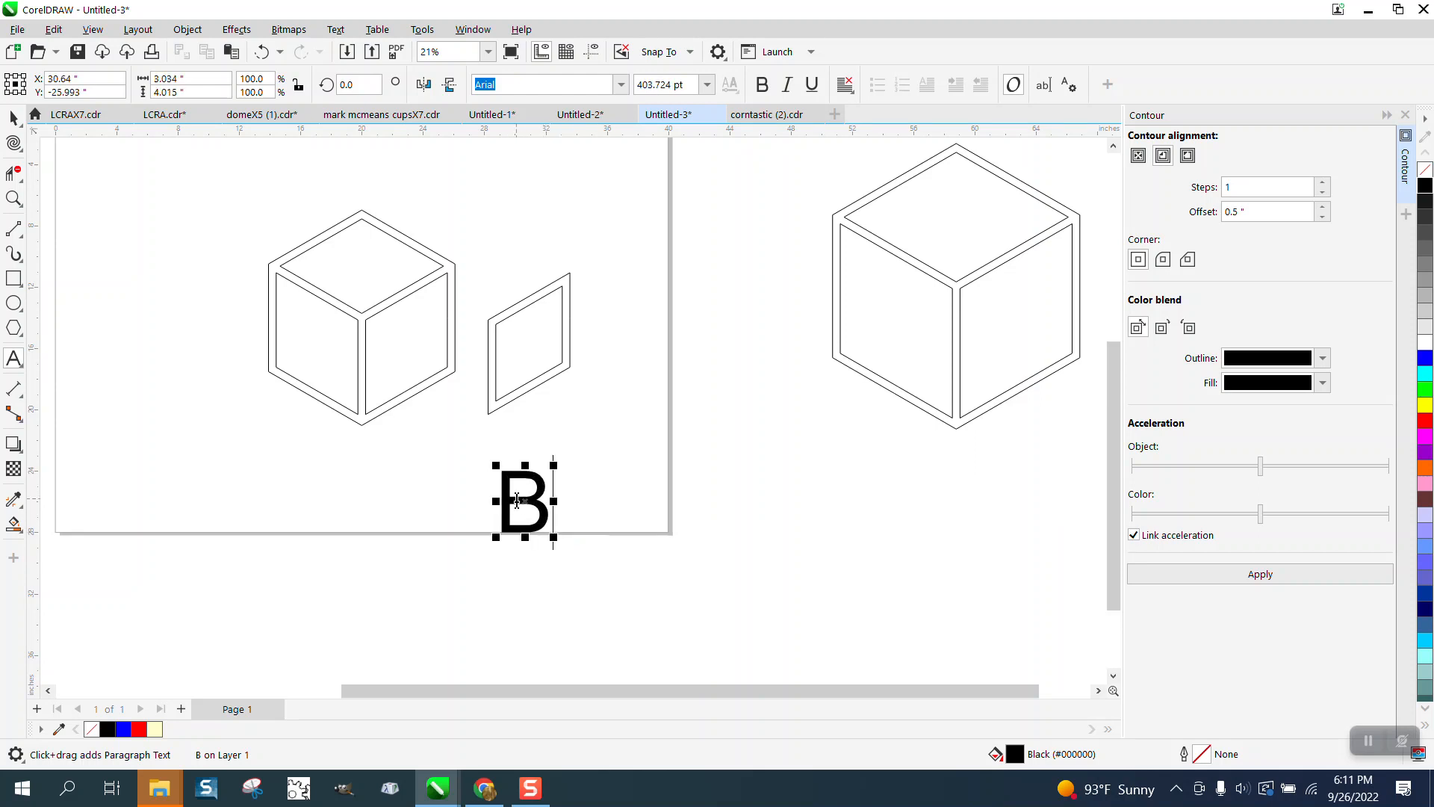
{"action": "left_click", "coordinate": [13, 117]}
{"action": "left_click", "coordinate": [532, 394]}
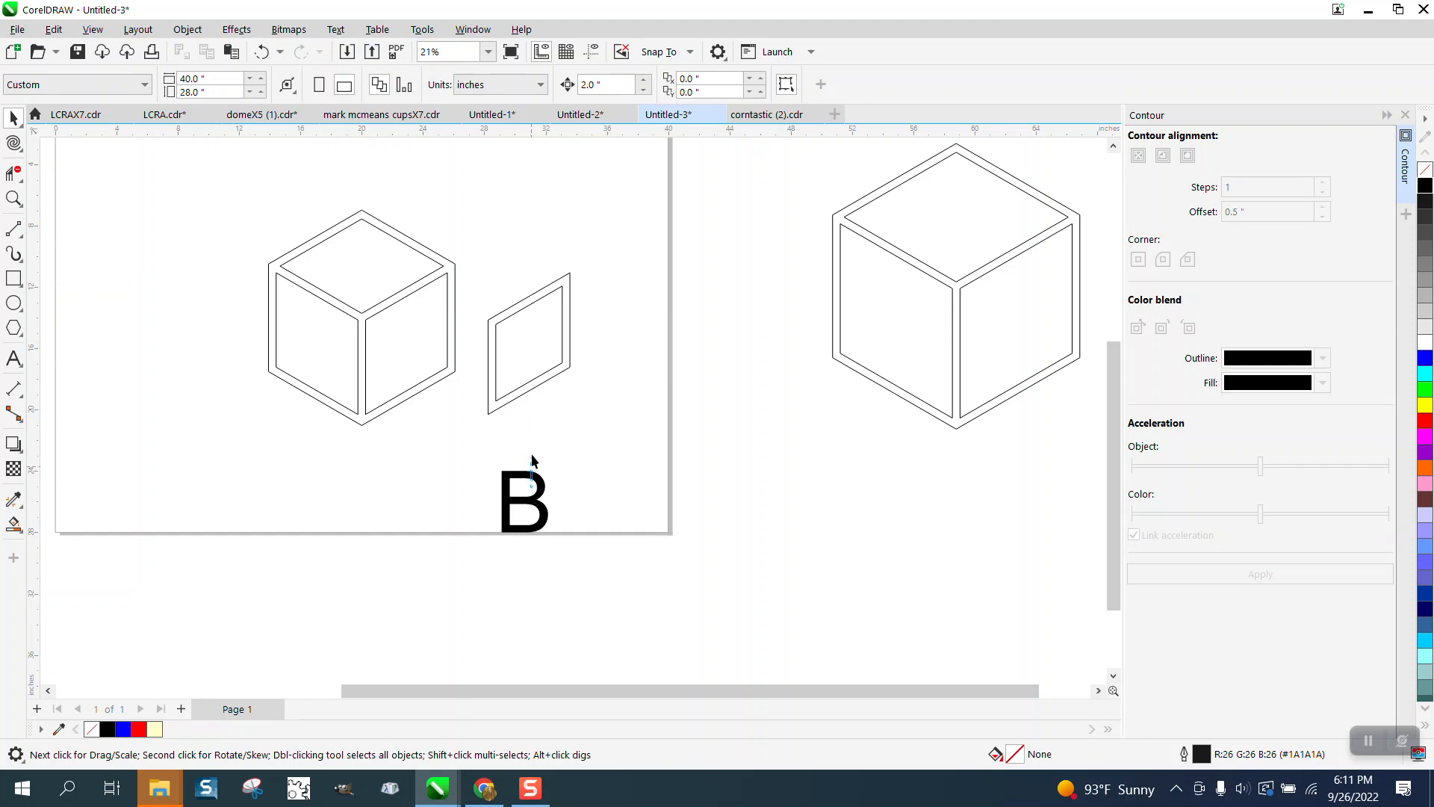
{"action": "left_click_drag", "start_coordinate": [539, 489], "coordinate": [543, 332]}
Apply an envelope to the letter B, reduced to its four corner nodes with straight-line edges
{"action": "left_click", "coordinate": [13, 198]}
{"action": "left_click_drag", "start_coordinate": [464, 256], "coordinate": [876, 530]}
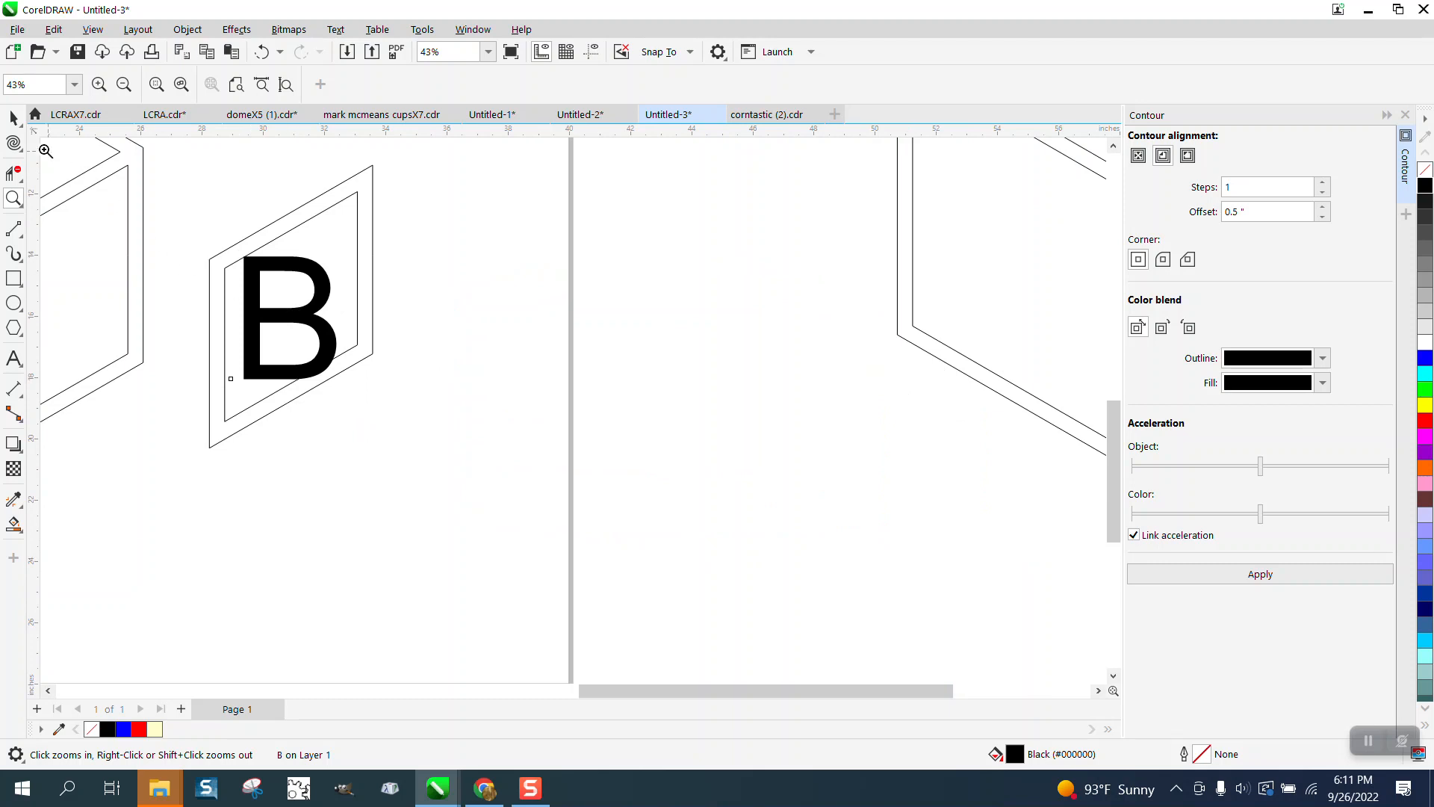
{"action": "left_click", "coordinate": [13, 117]}
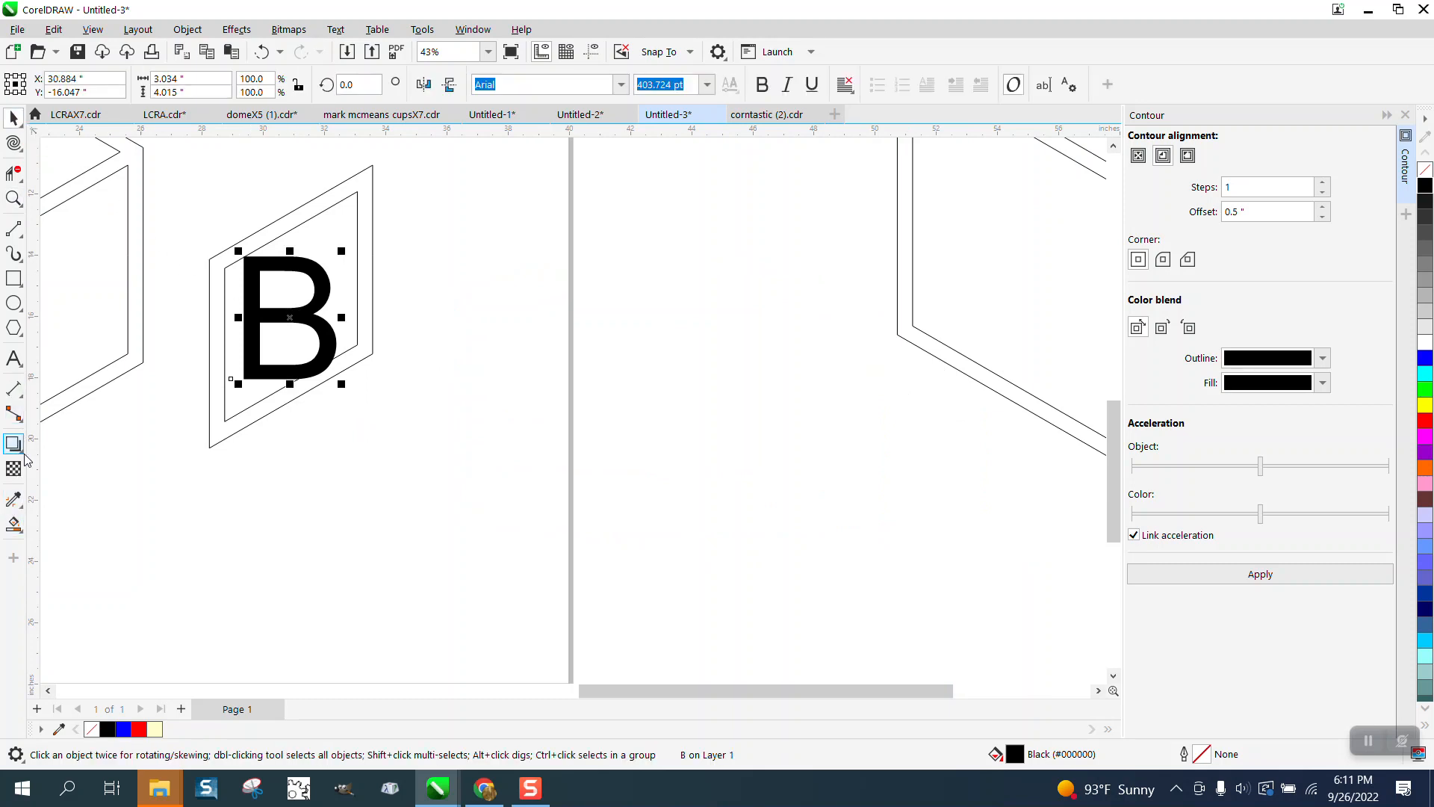
{"action": "left_click", "coordinate": [24, 451]}
{"action": "left_click", "coordinate": [71, 519]}
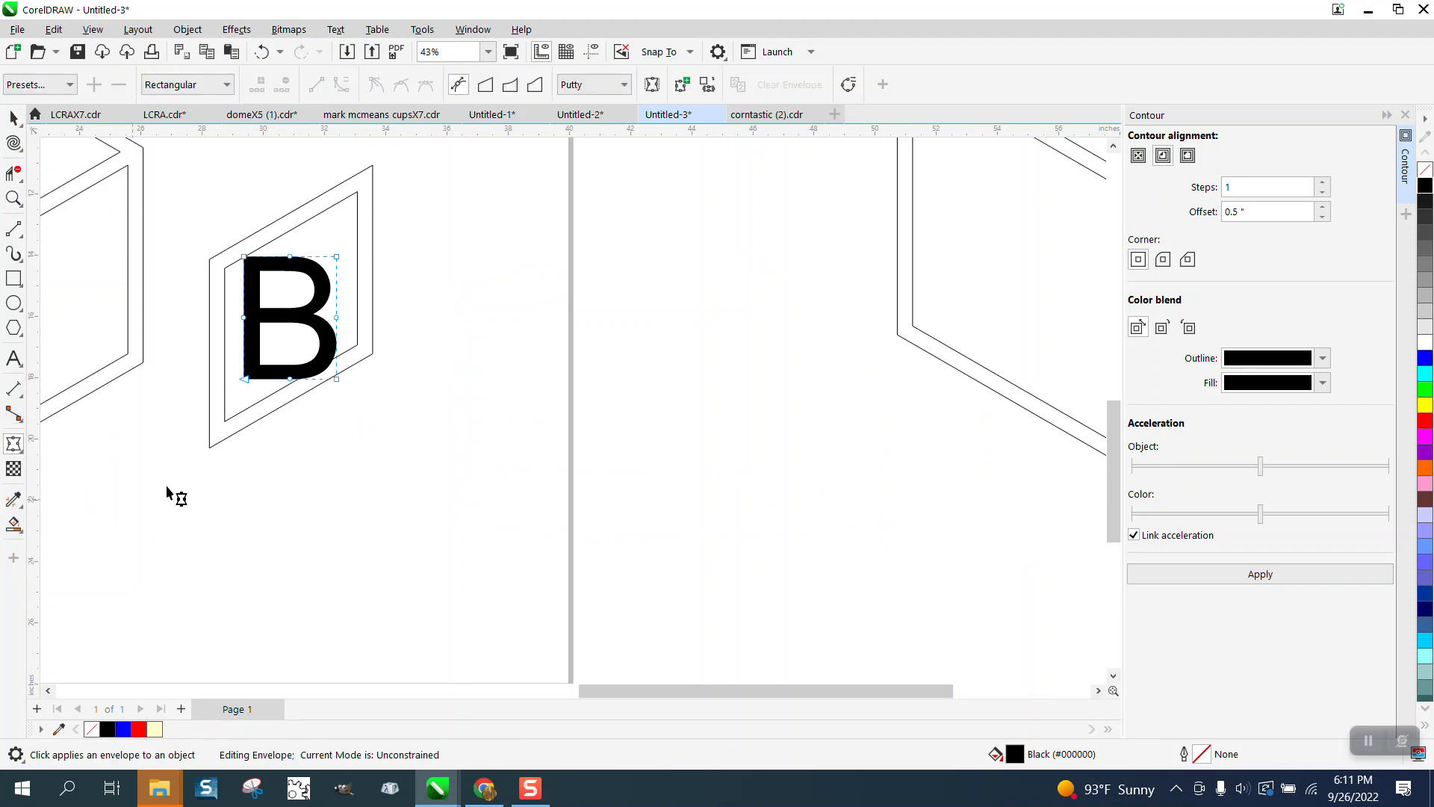
{"action": "left_click_drag", "start_coordinate": [274, 236], "coordinate": [300, 413]}
{"action": "left_click", "coordinate": [300, 413]}
{"action": "left_click_drag", "start_coordinate": [212, 214], "coordinate": [371, 416]}
{"action": "right_click", "coordinate": [336, 379]}
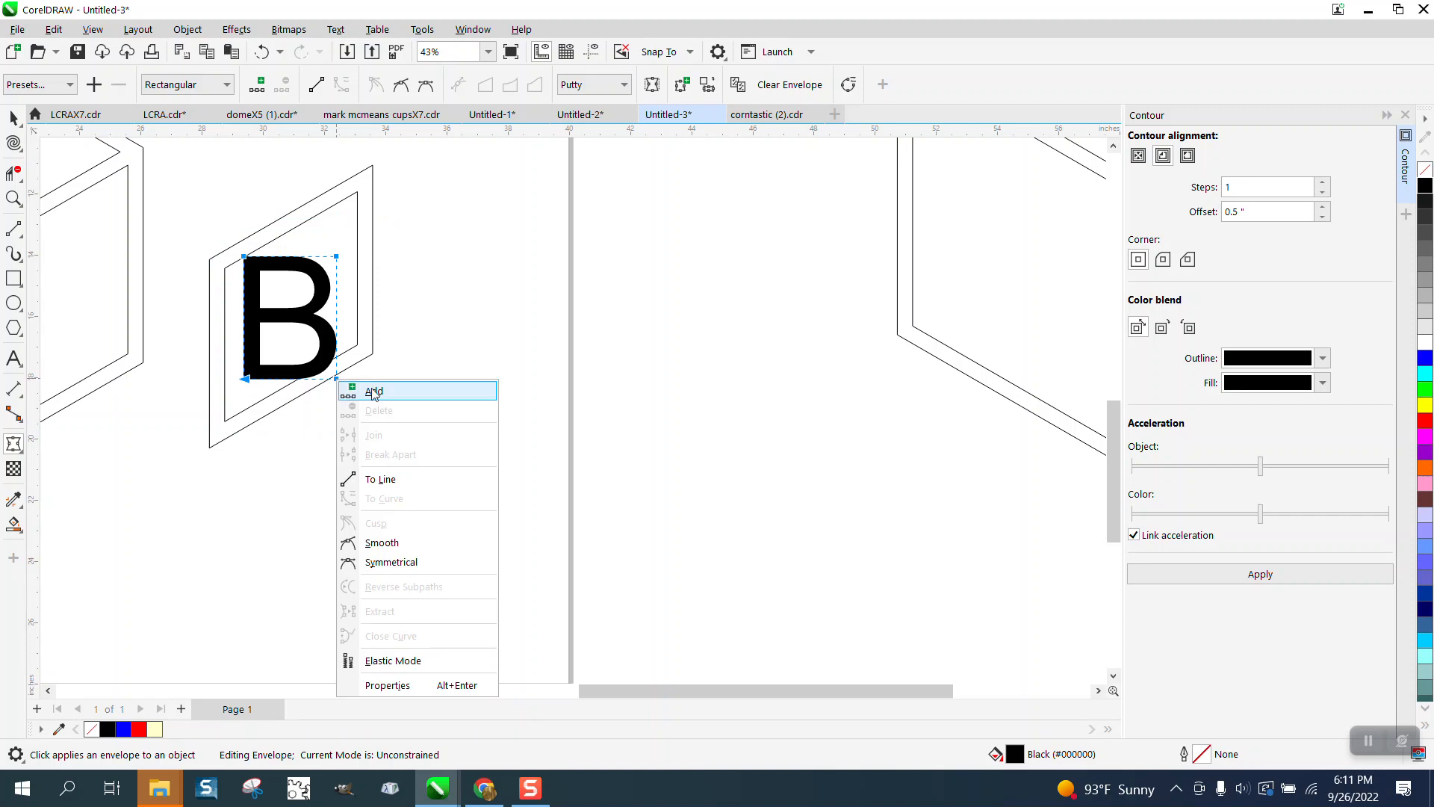
{"action": "left_click", "coordinate": [399, 483]}
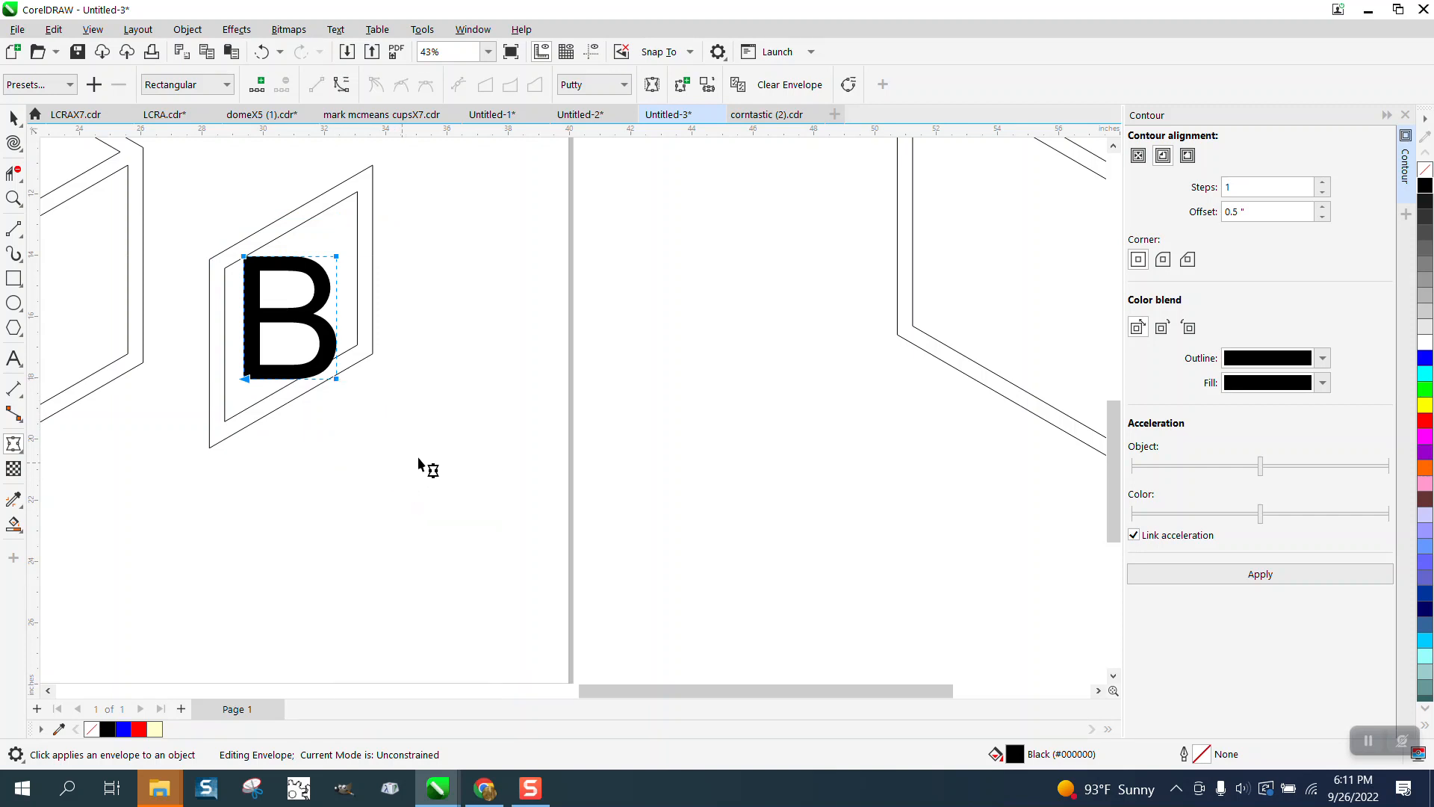
Reshape the B's envelope corners so the letter slants parallel to the edges of the inner contour
{"action": "left_click_drag", "start_coordinate": [338, 257], "coordinate": [329, 215]}
{"action": "key", "text": "Escape"}
{"action": "left_click_drag", "start_coordinate": [336, 379], "coordinate": [334, 359]}
{"action": "left_click_drag", "start_coordinate": [245, 380], "coordinate": [256, 403]}
{"action": "left_click_drag", "start_coordinate": [245, 256], "coordinate": [252, 253]}
{"action": "left_click_drag", "start_coordinate": [325, 211], "coordinate": [331, 207]}
{"action": "left_click", "coordinate": [13, 119]}
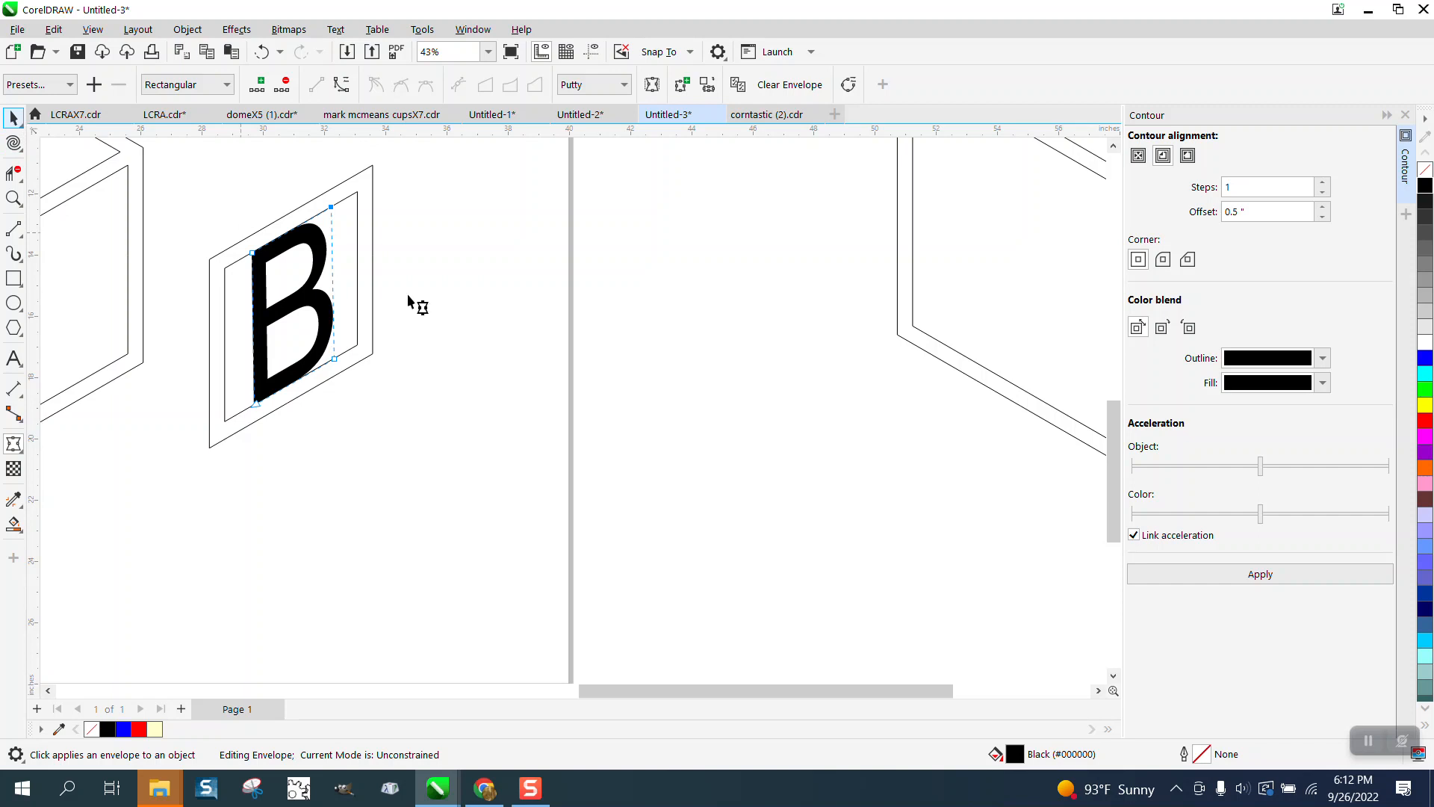
{"action": "left_click", "coordinate": [62, 119]}
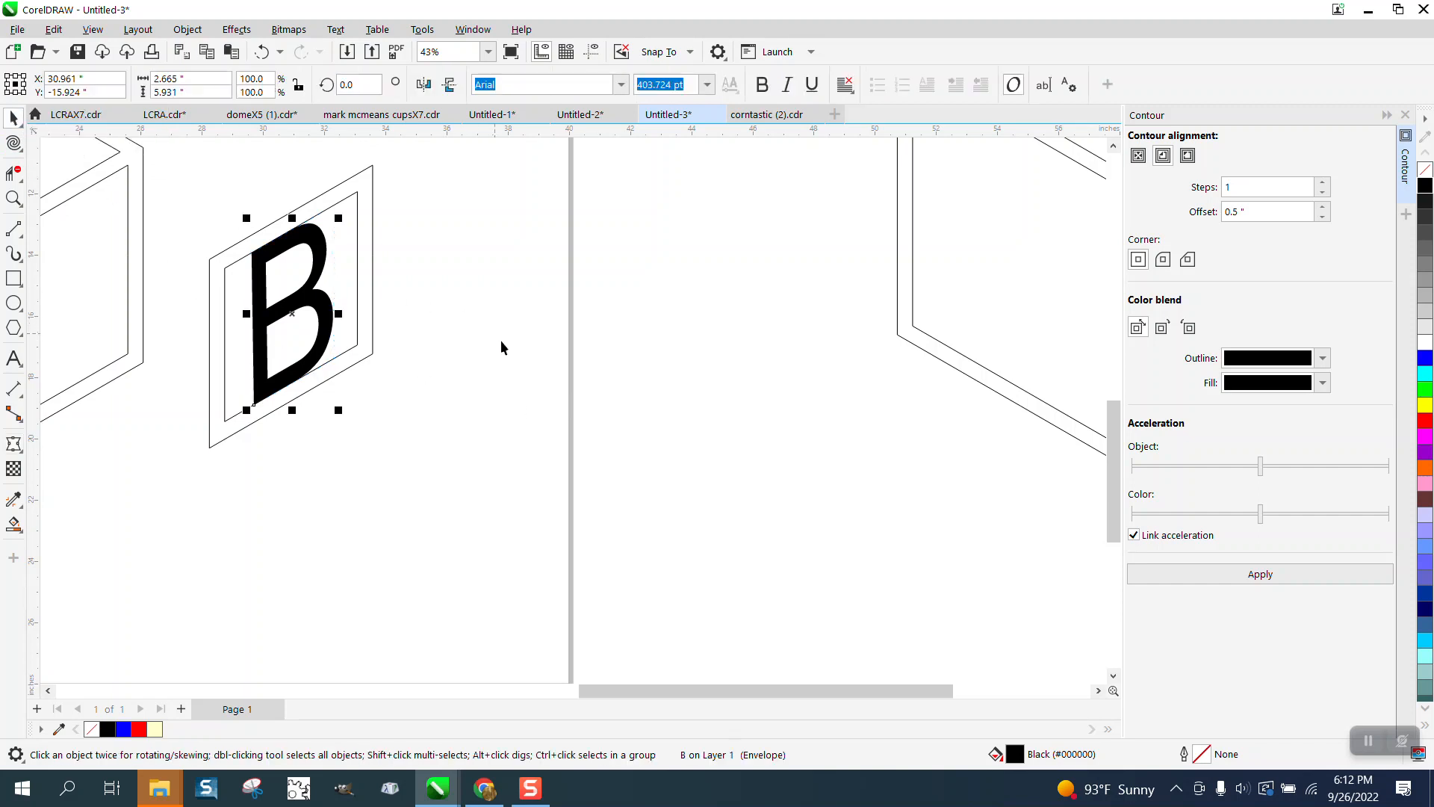
Move the slanted B onto the cube's right face and delete the contoured face copy beside it
{"action": "scroll", "coordinate": [626, 396], "scroll_direction": "down", "scroll_amount": 3}
{"action": "key", "text": "Left"}
{"action": "key", "text": "Left"}
{"action": "key", "text": "Left"}
{"action": "key", "text": "Left"}
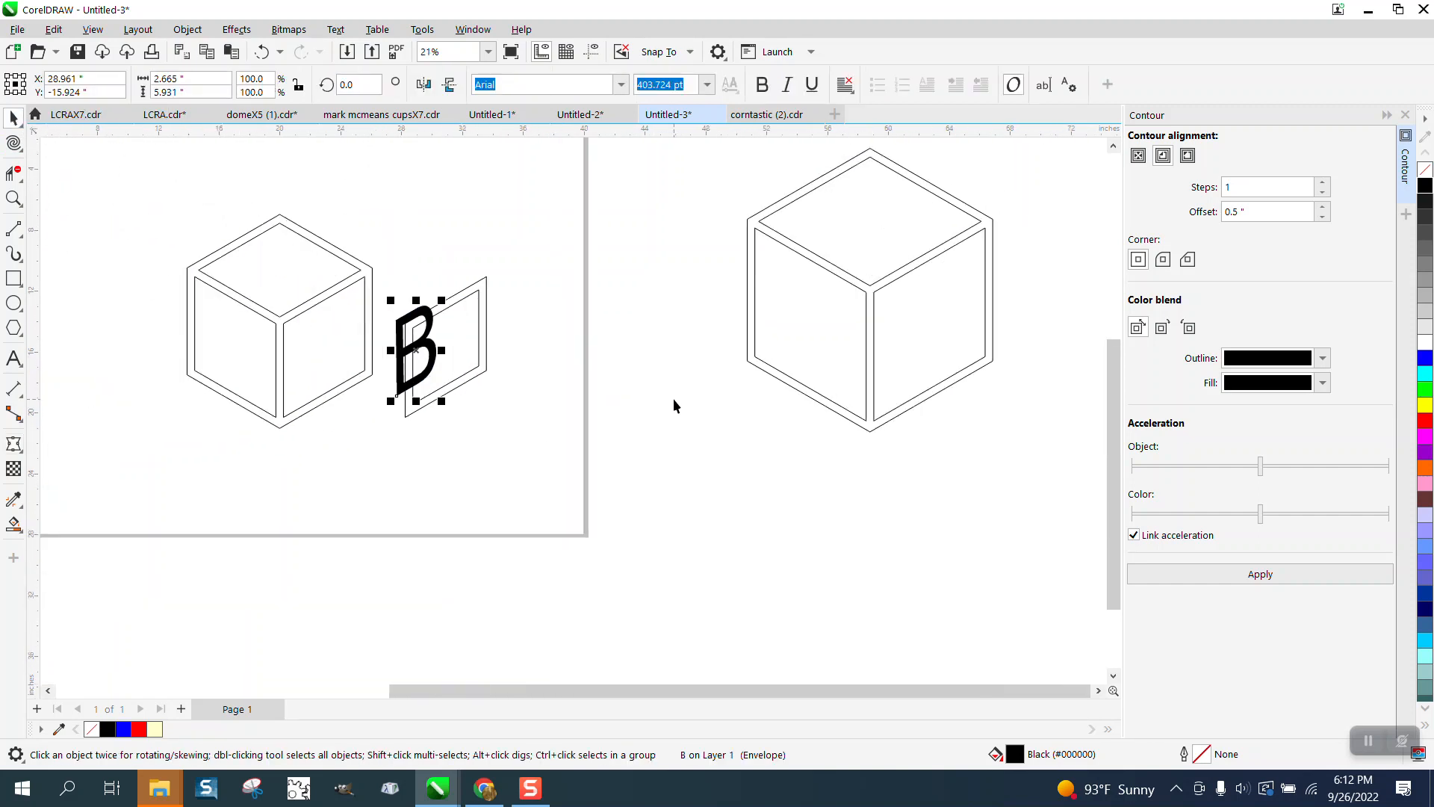
{"action": "left_click_drag", "start_coordinate": [381, 241], "coordinate": [579, 442]}
{"action": "key", "text": "Delete"}
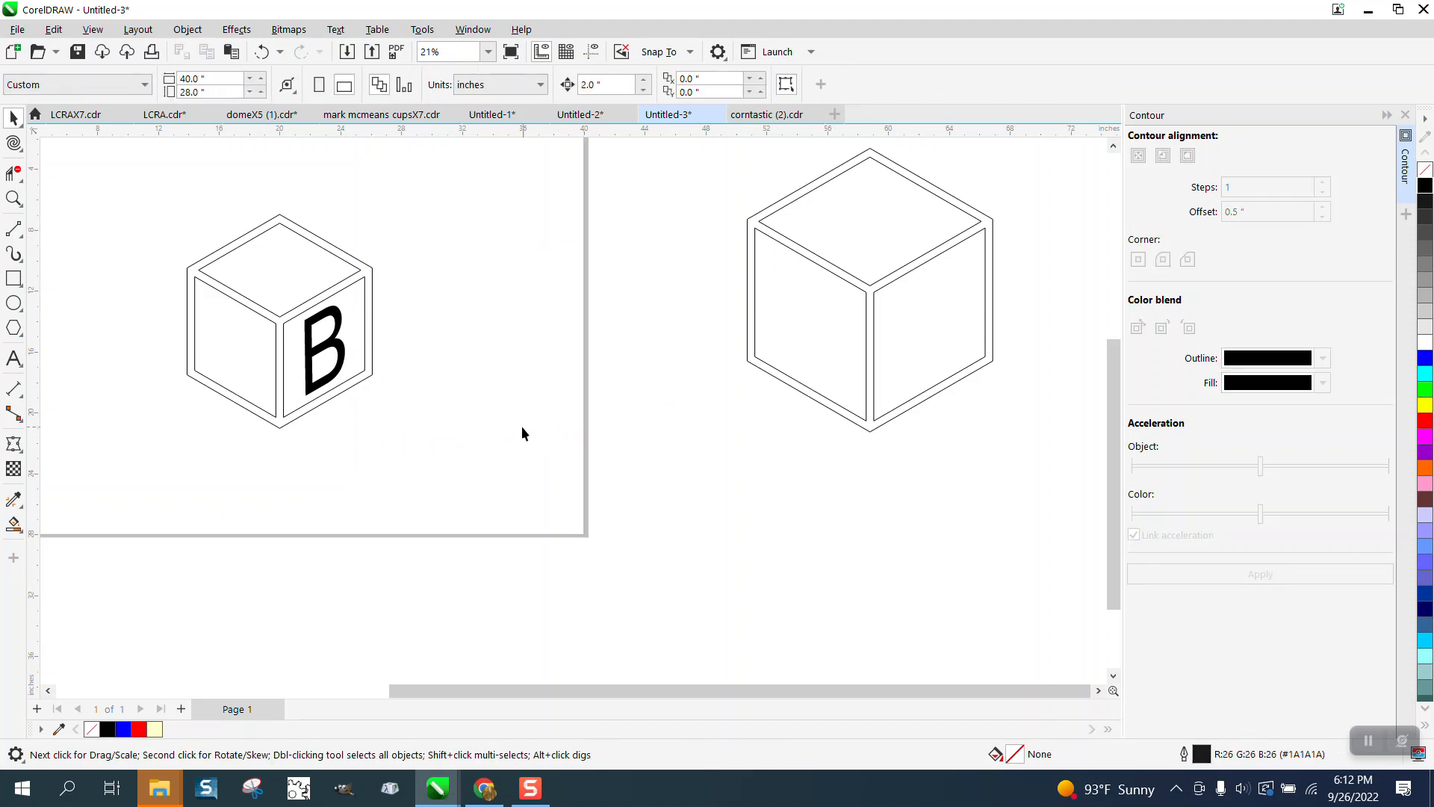
Fill the frame region of the lettered cube with pale yellow (#FFFFCC) using Smart Fill
{"action": "scroll", "coordinate": [769, 411], "scroll_direction": "down", "scroll_amount": 3}
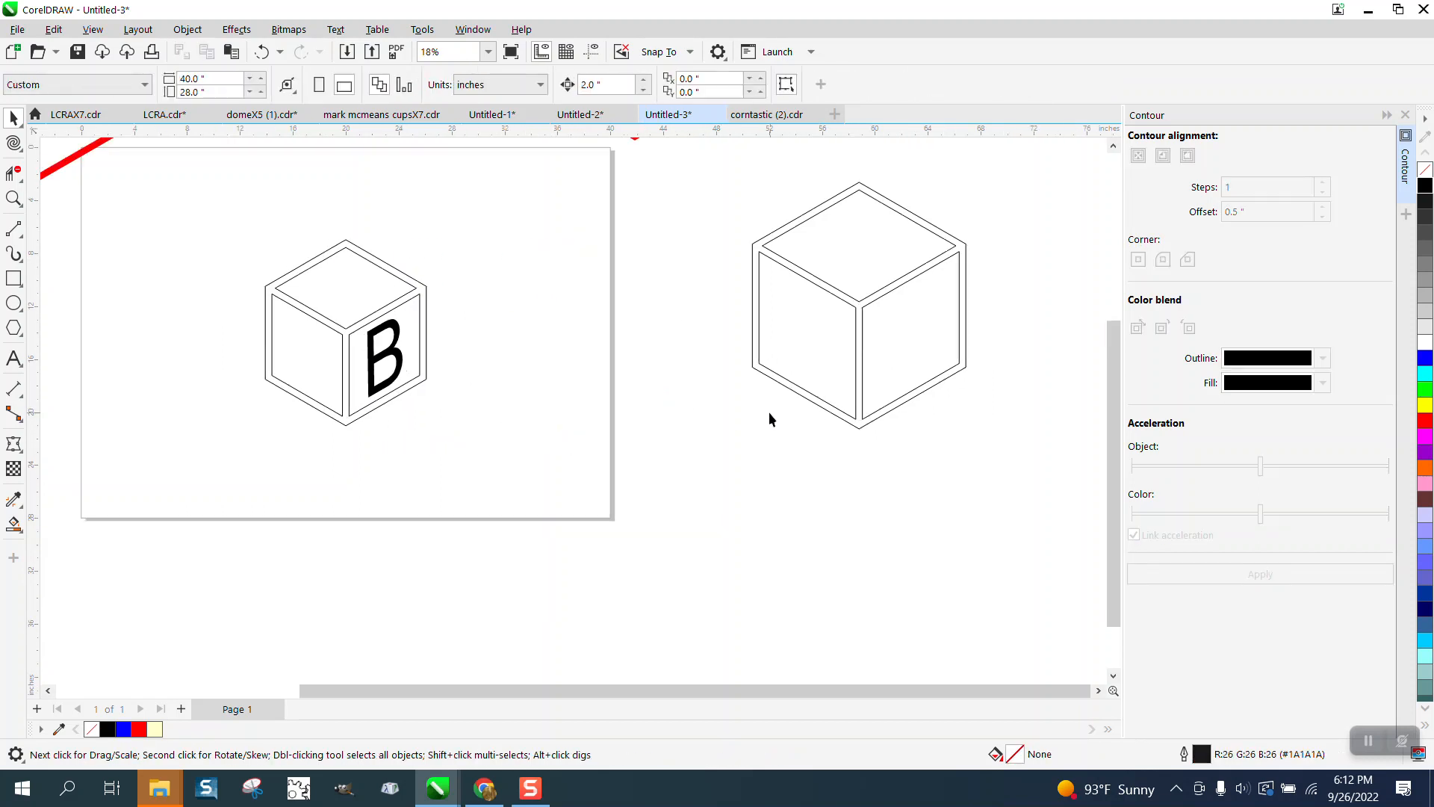
{"action": "left_click", "coordinate": [691, 192]}
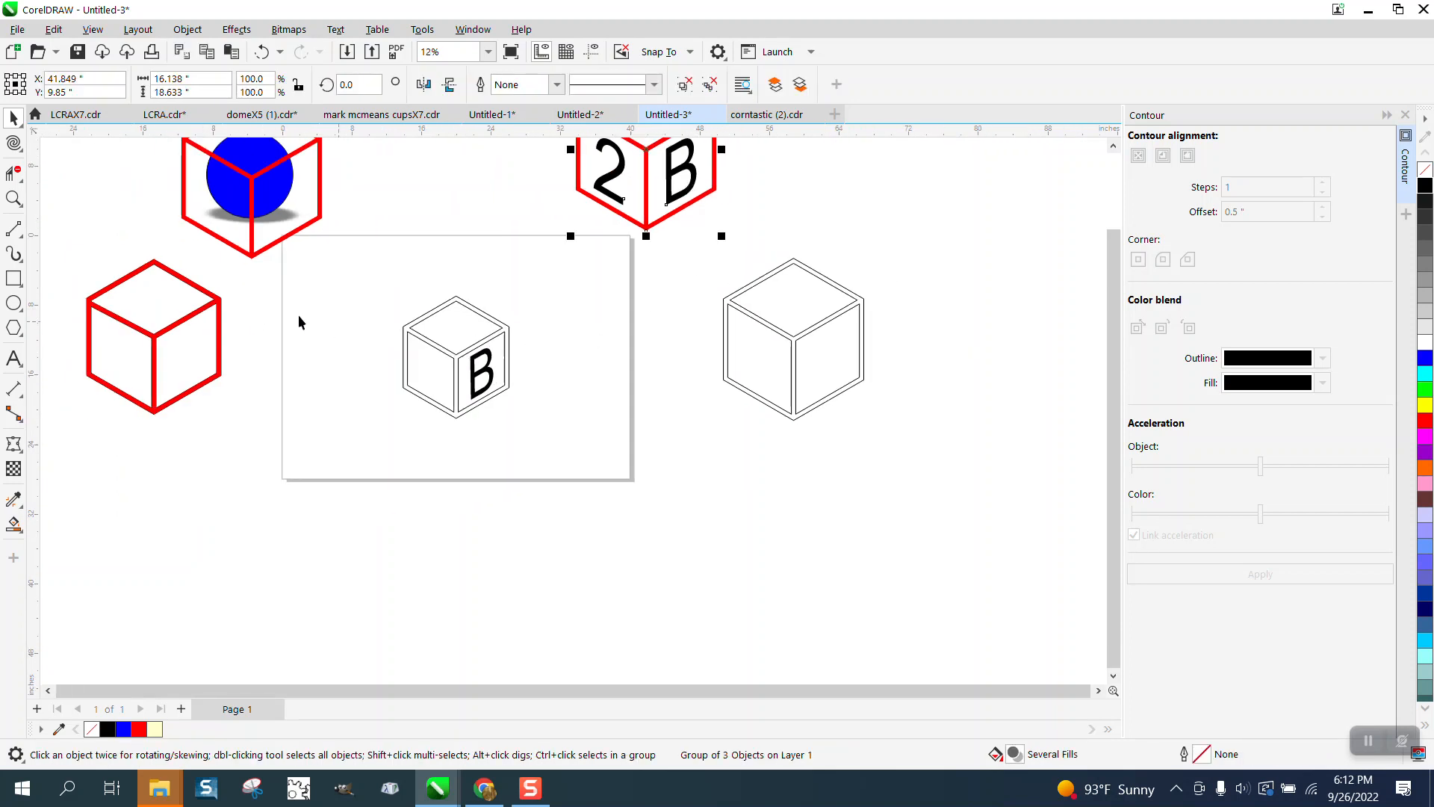
{"action": "left_click", "coordinate": [14, 198]}
{"action": "left_click_drag", "start_coordinate": [379, 280], "coordinate": [614, 437]}
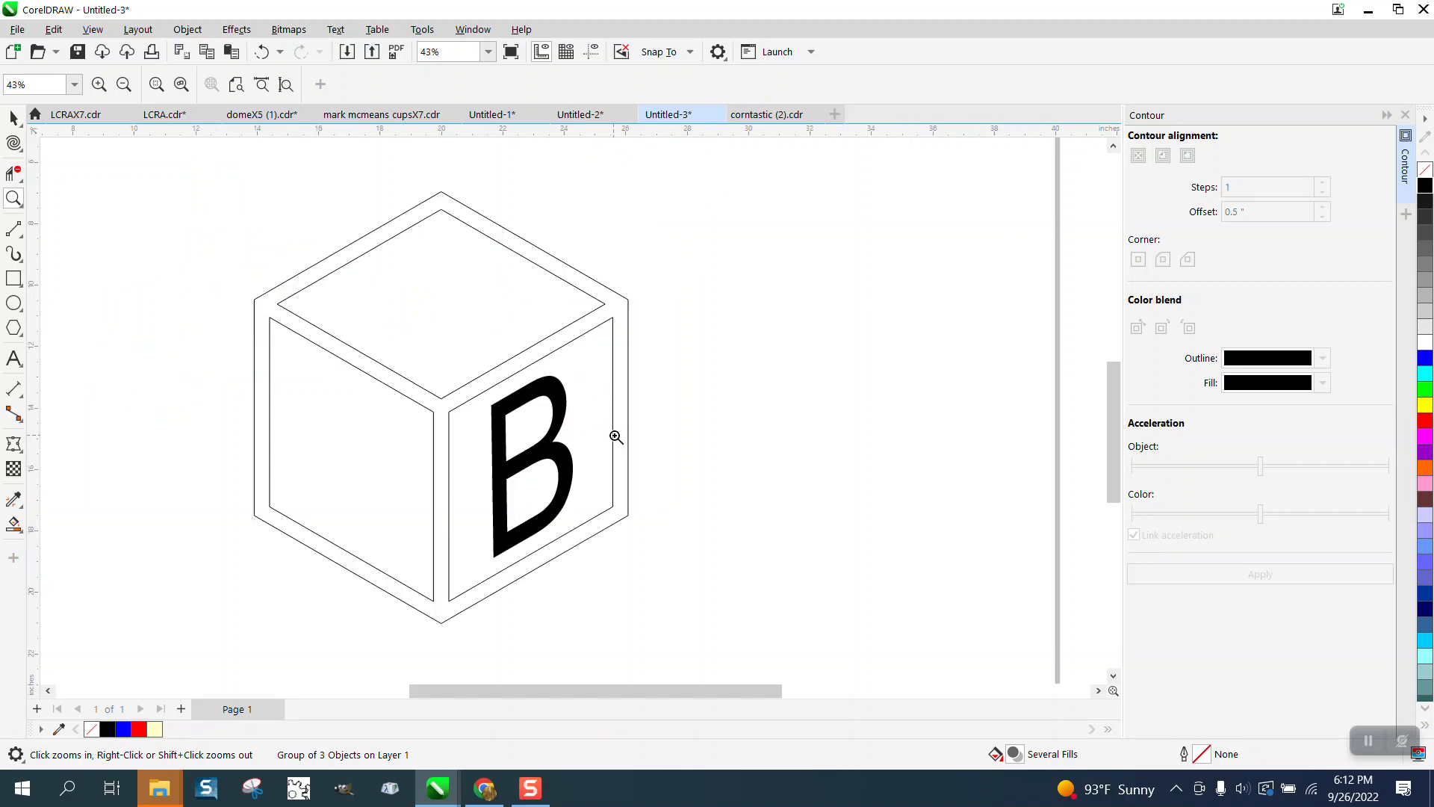
{"action": "left_click", "coordinate": [13, 524]}
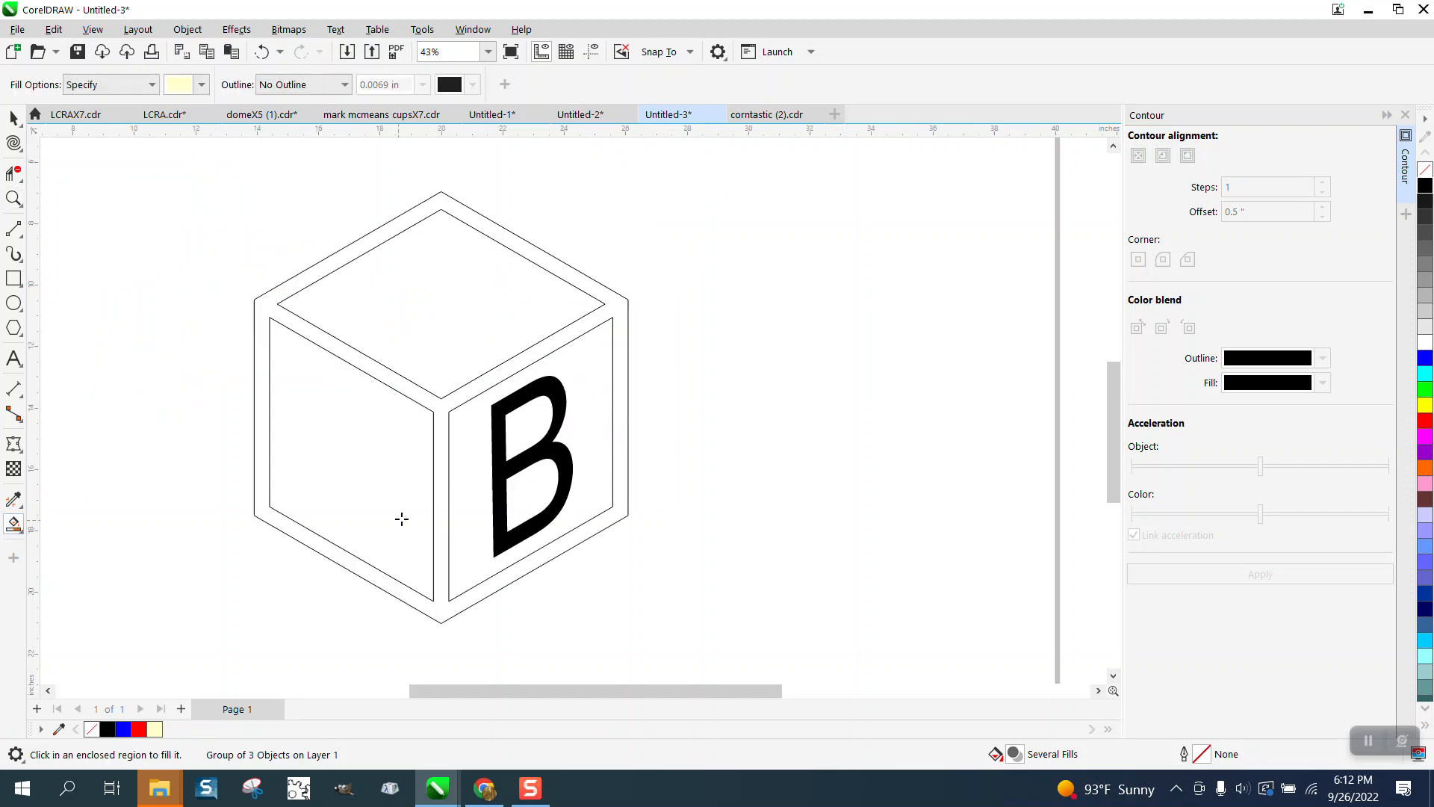
{"action": "left_click", "coordinate": [444, 421]}
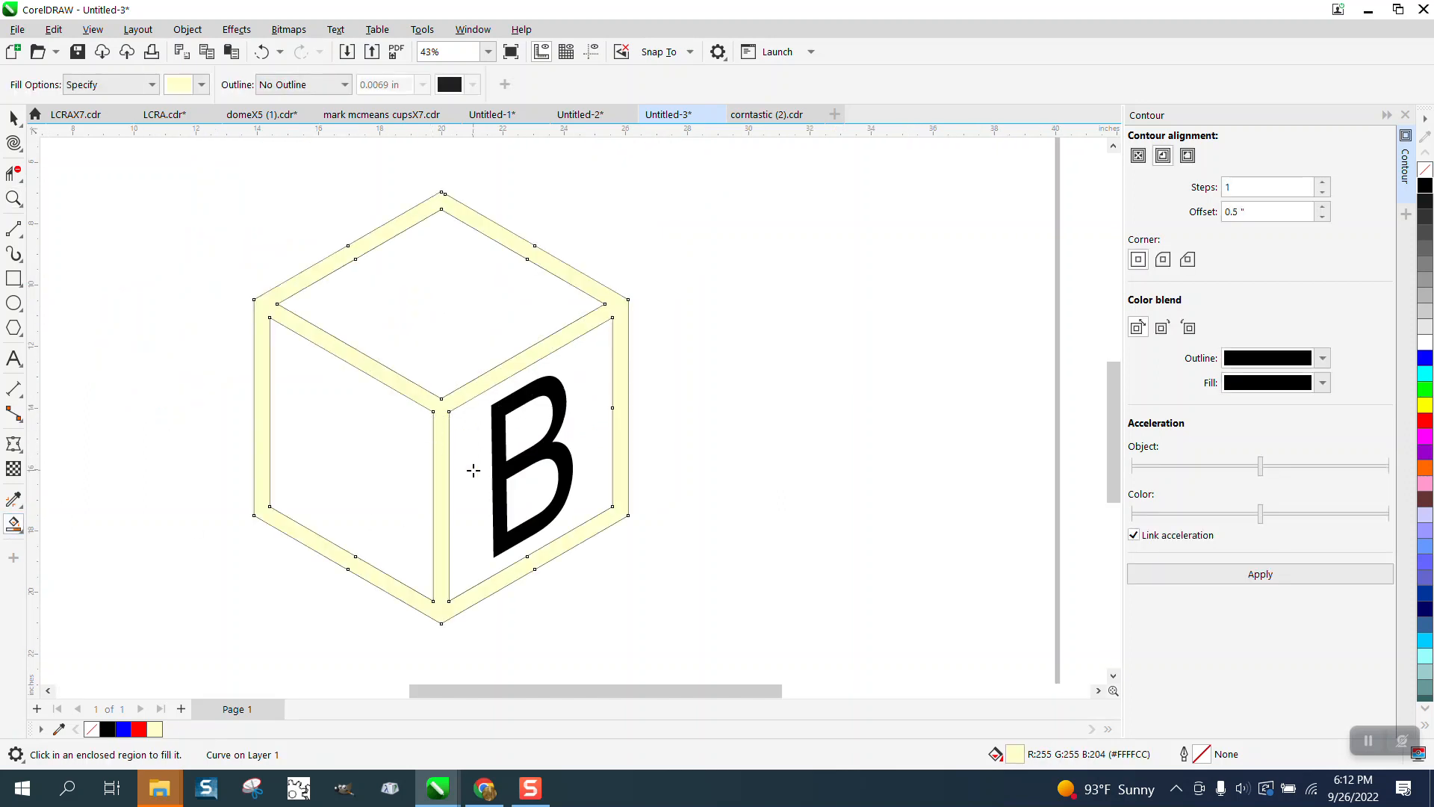